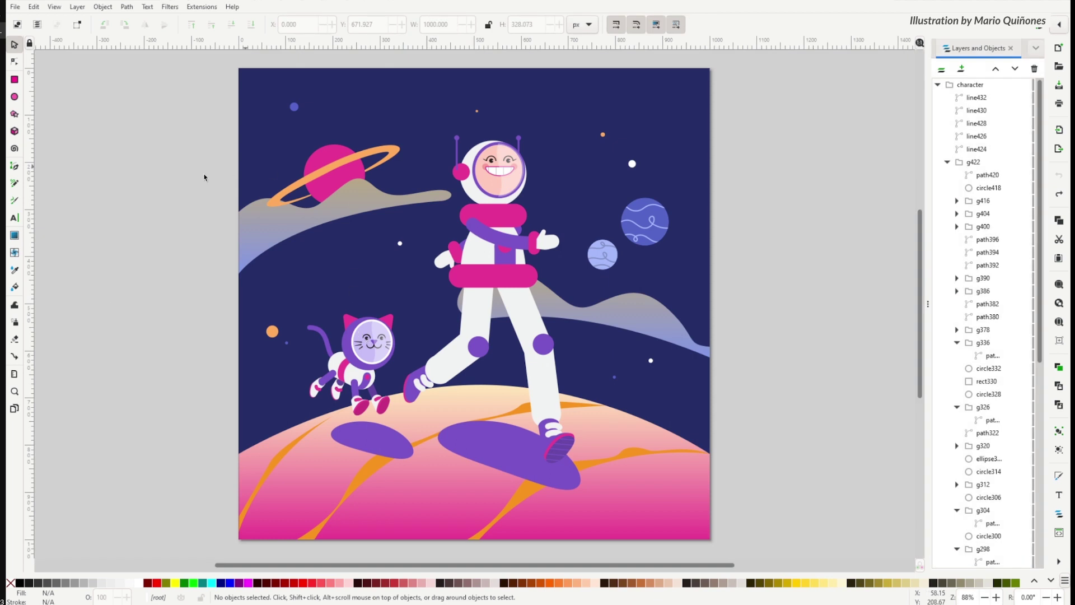
With the Node tool, inspect the astronaut's helmet, collar, arm, belt, leg and foot paths.
click(14, 61)
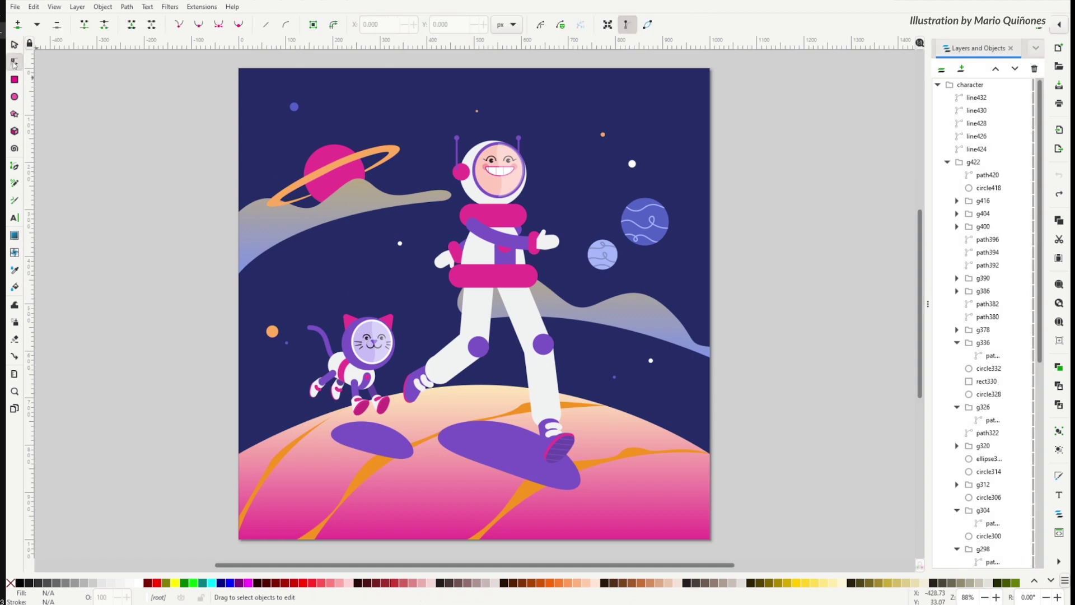
click(495, 208)
click(494, 213)
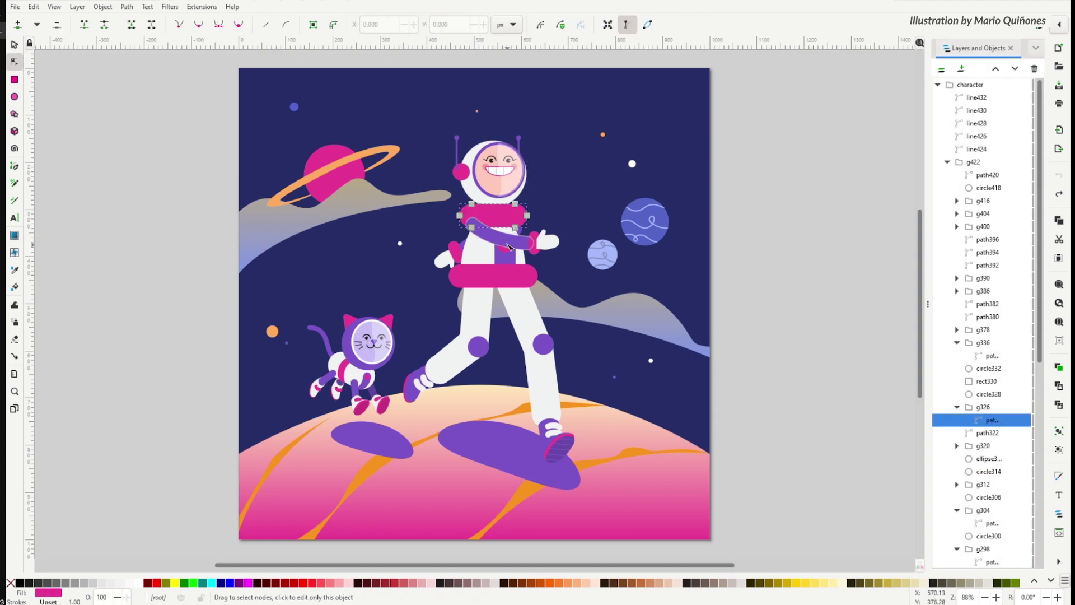
click(511, 247)
click(516, 273)
click(448, 370)
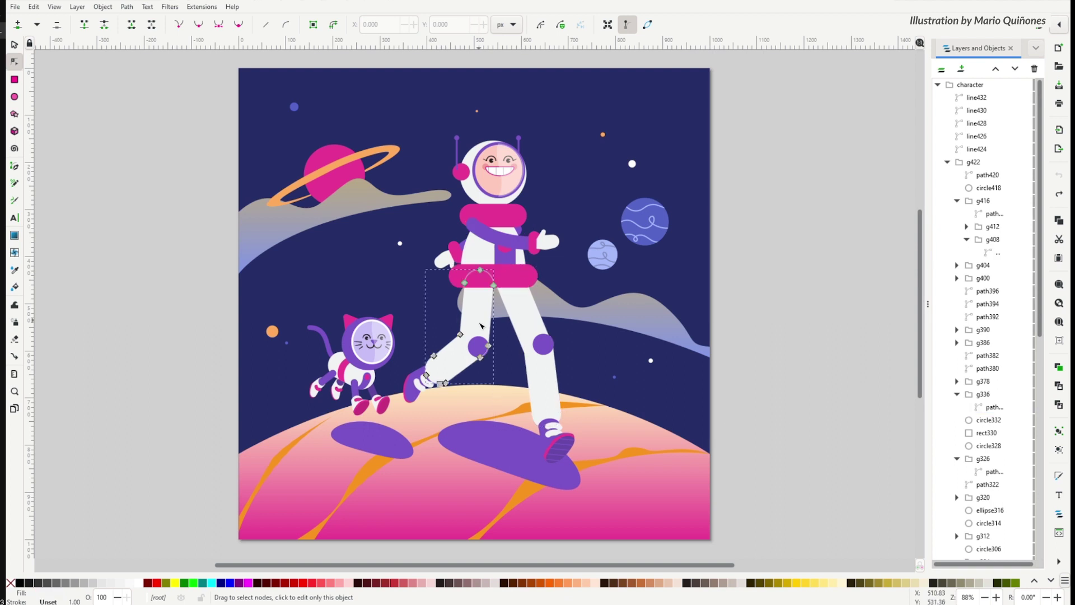
click(419, 383)
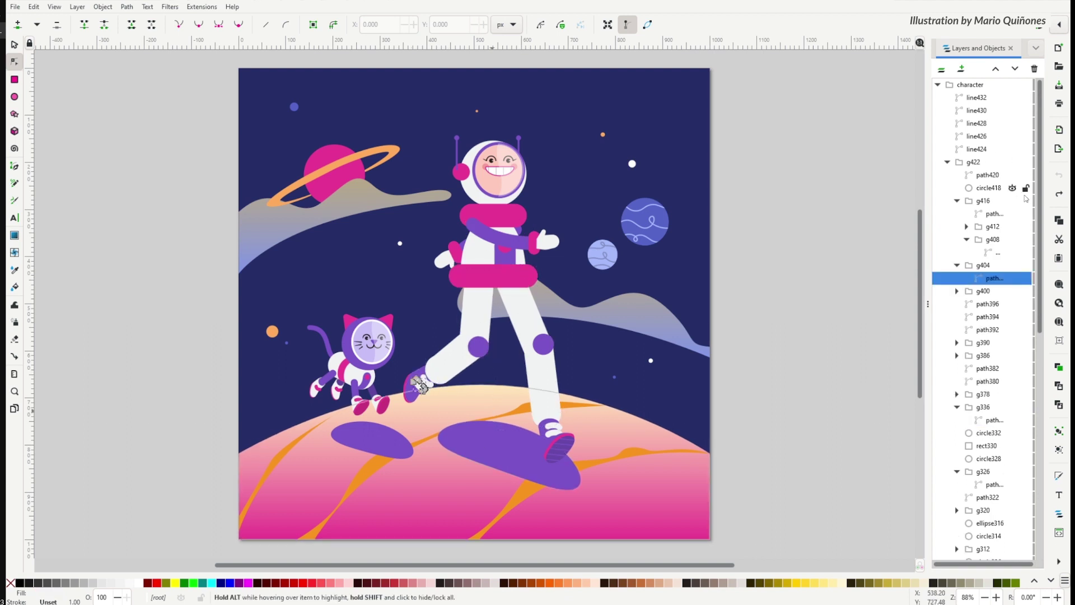
Add a middle colour stop to the pink planet's gradient and select it.
scroll(1032, 204, down, 5)
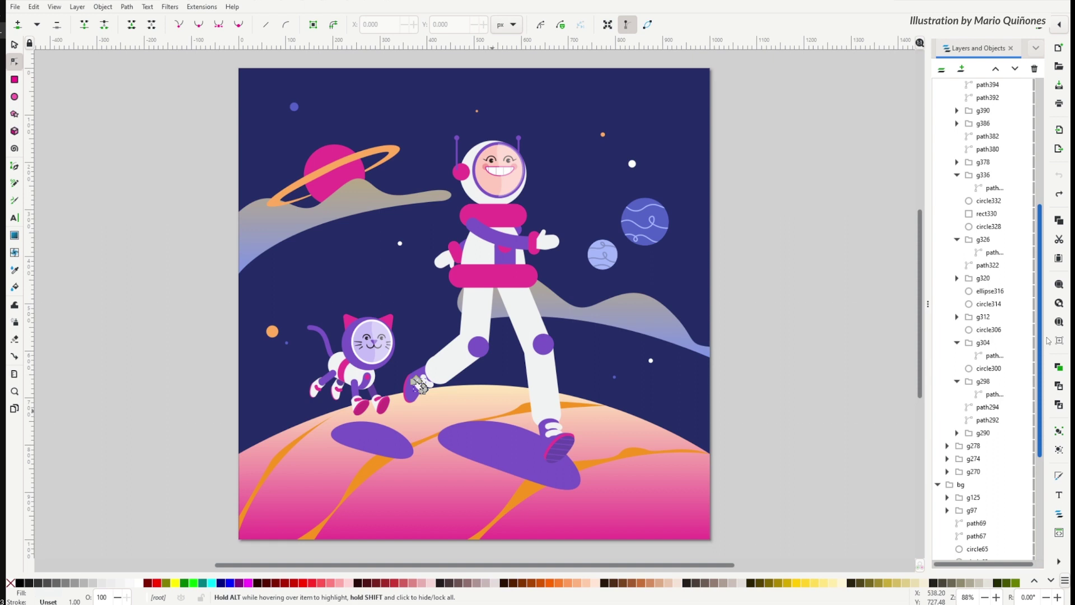
click(644, 498)
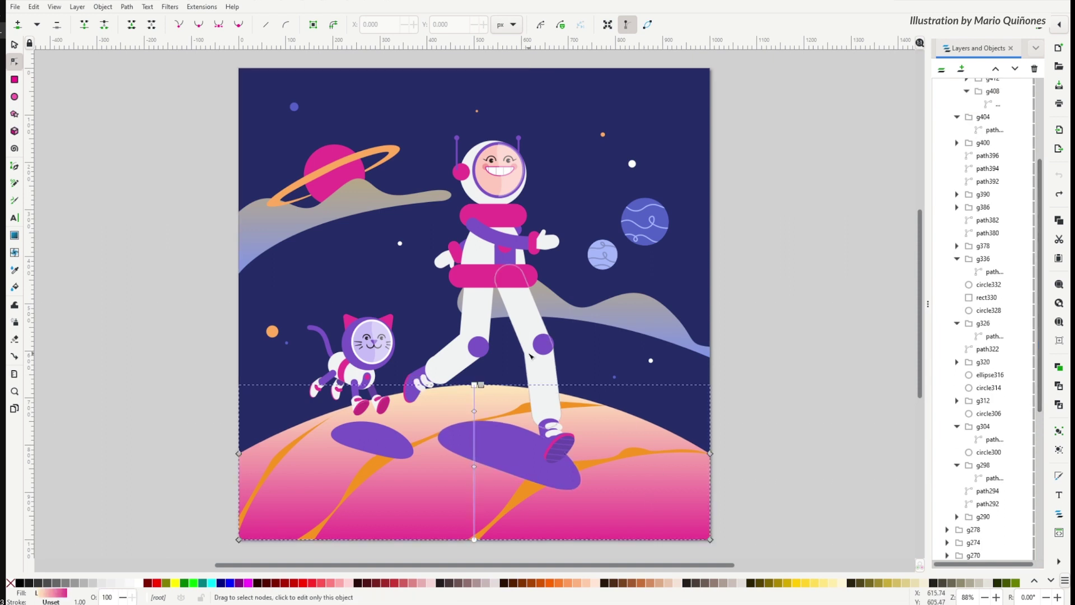
double_click(474, 475)
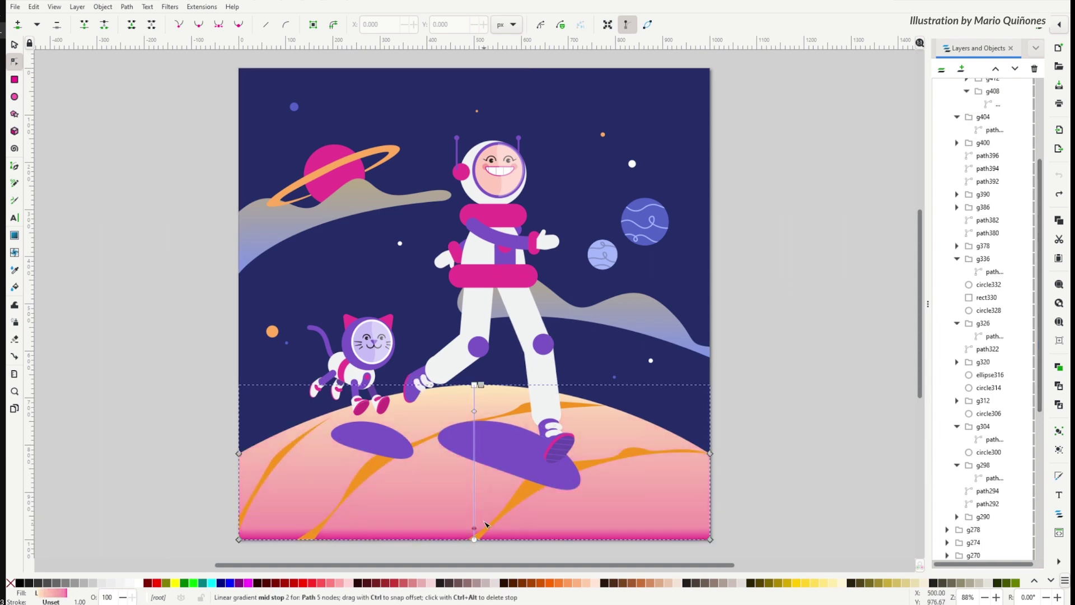
click(485, 477)
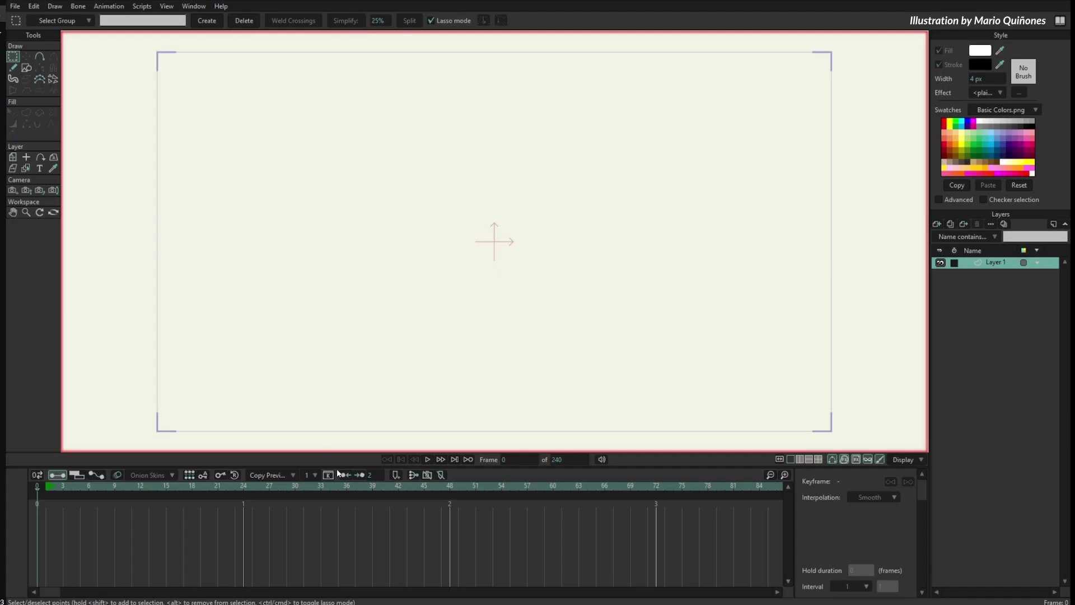
Choose space.svg as the SVG file to import and move the Import SVG dialog higher.
click(15, 7)
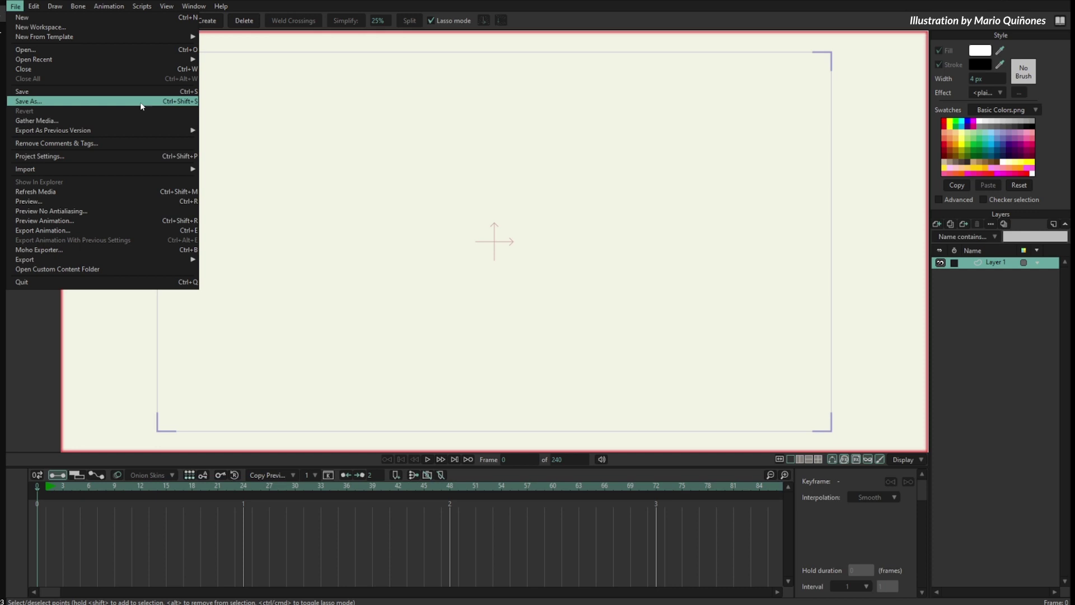
mouse_move(157, 169)
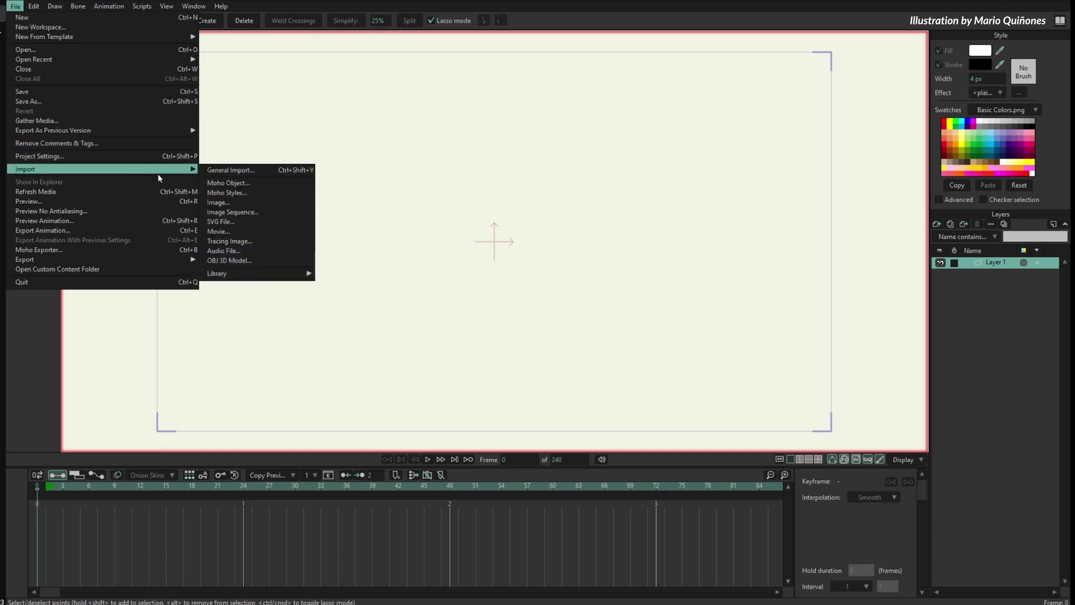
click(277, 224)
double_click(139, 82)
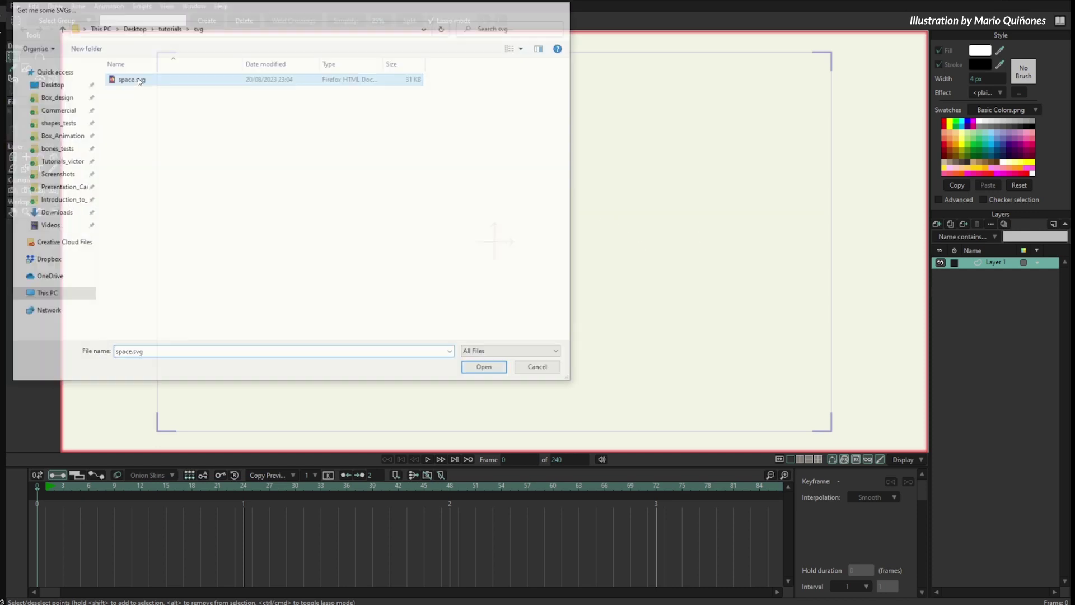
drag(614, 160, 607, 111)
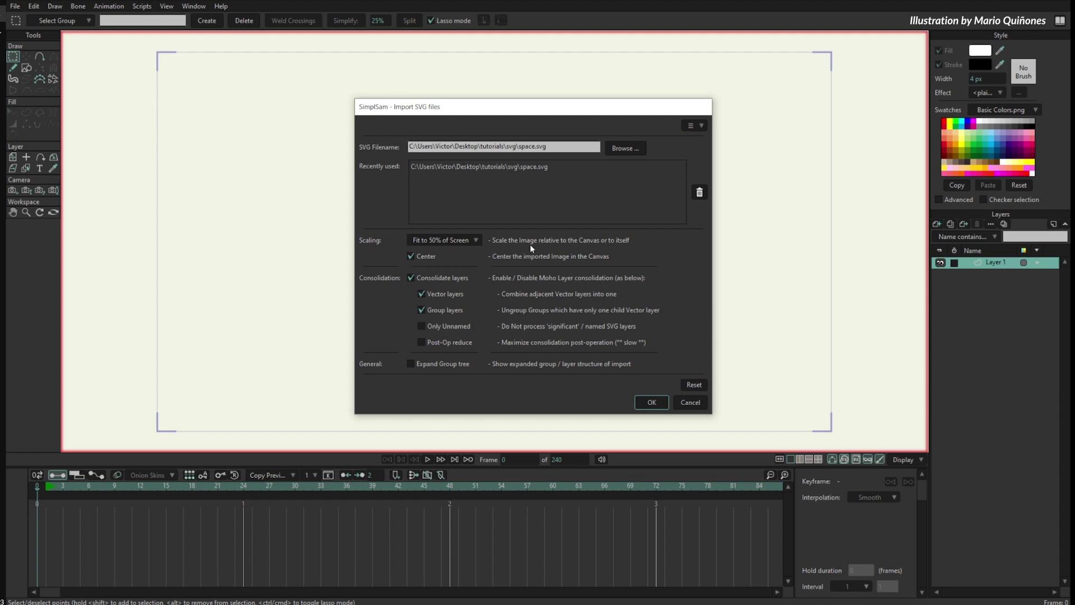
Import space.svg with Fit to 50% of Screen scaling and centring left on.
click(463, 240)
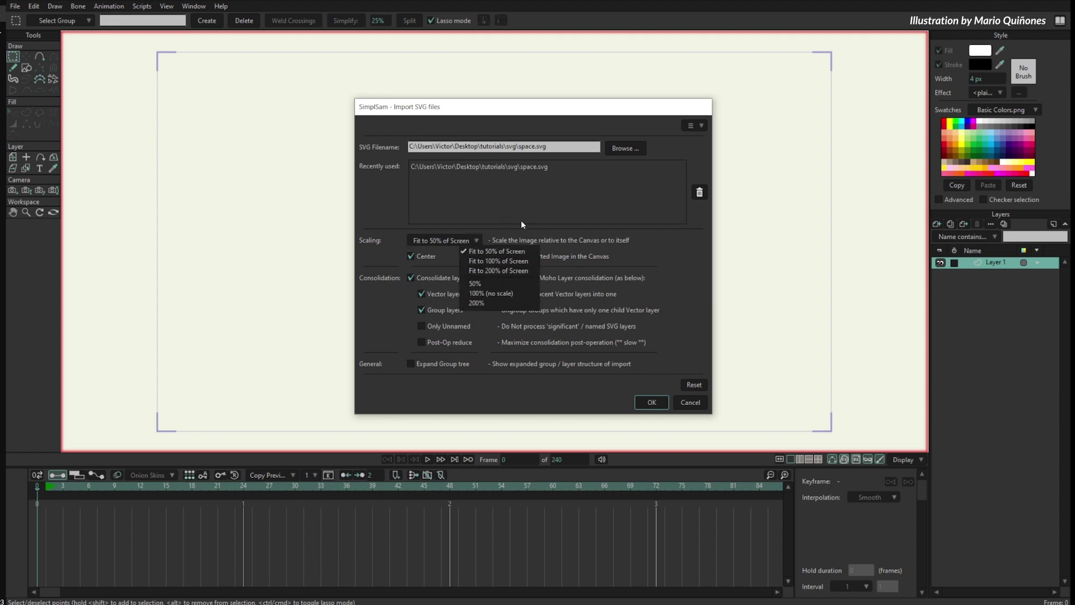
click(500, 251)
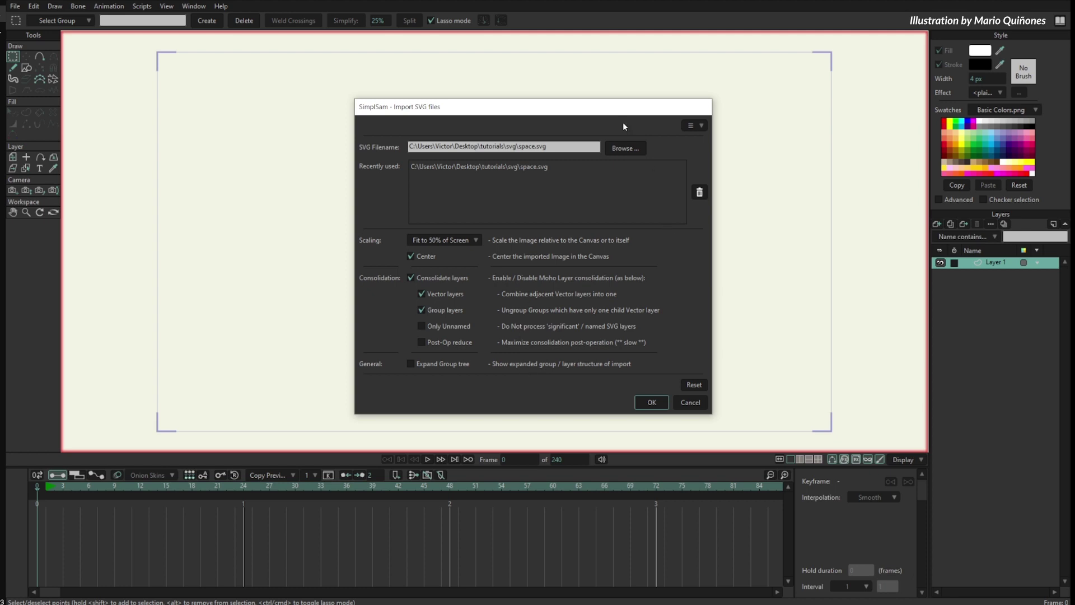
click(650, 403)
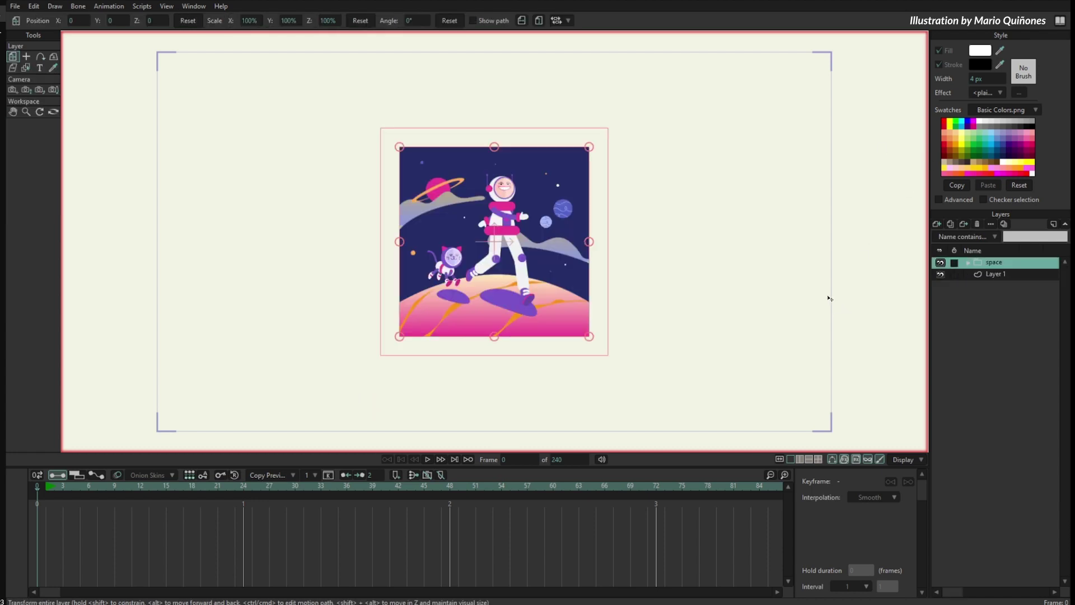
Expand the space group, toggle character and bg visibility, and select bg's Layer 1.
scroll(506, 263, up, 8)
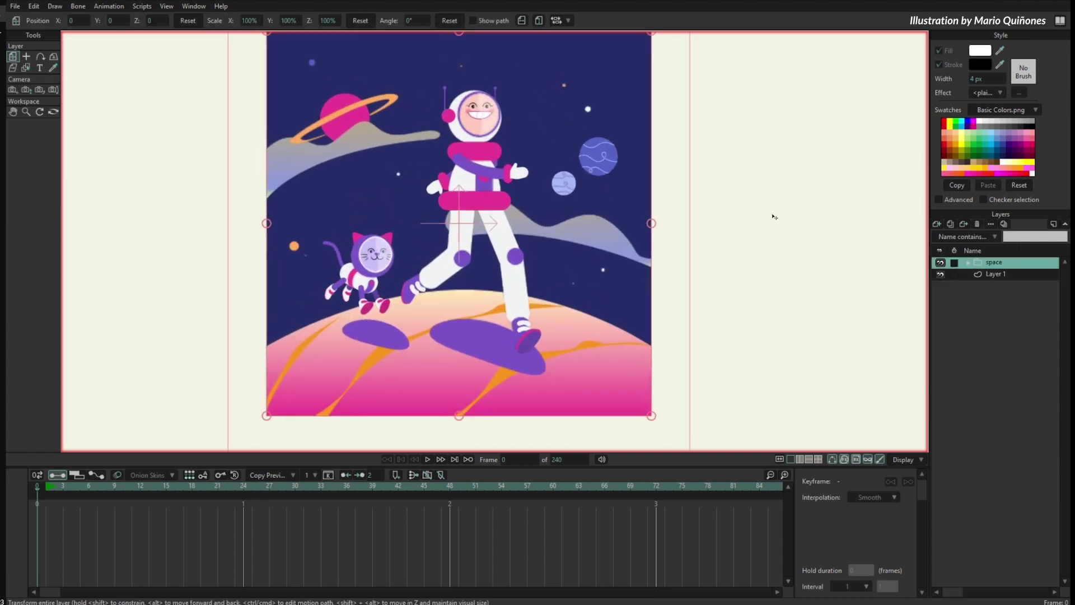
drag(773, 216, 793, 245)
click(969, 263)
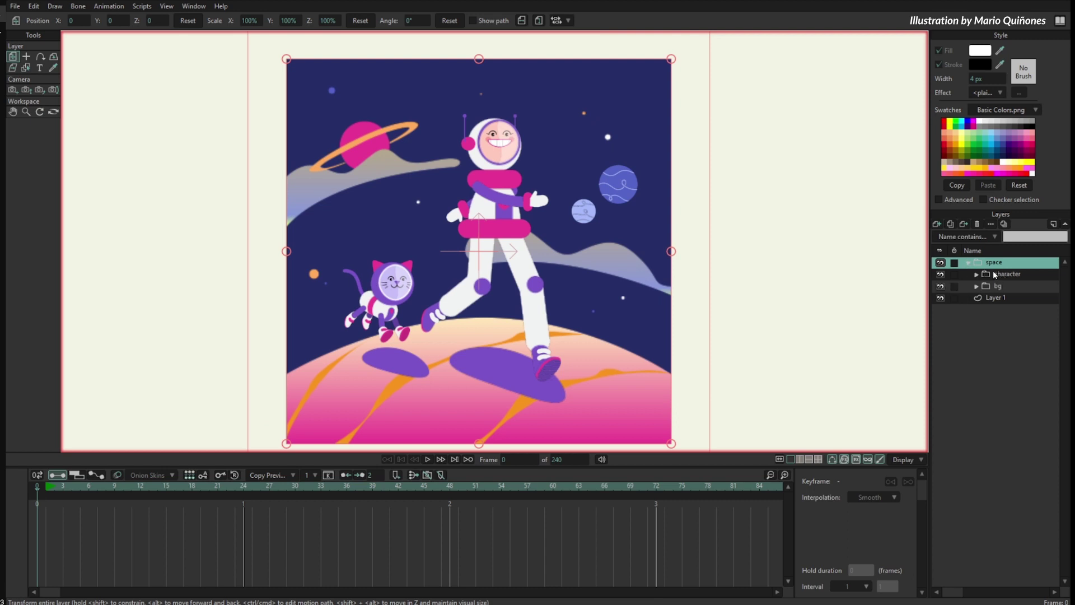
click(995, 276)
click(941, 275)
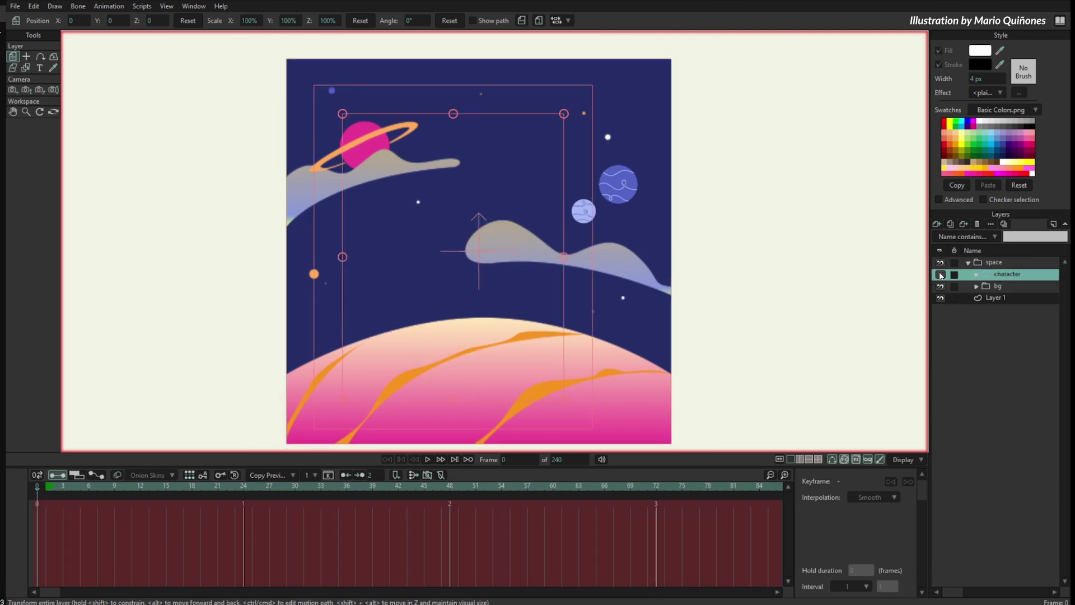
click(940, 274)
click(940, 286)
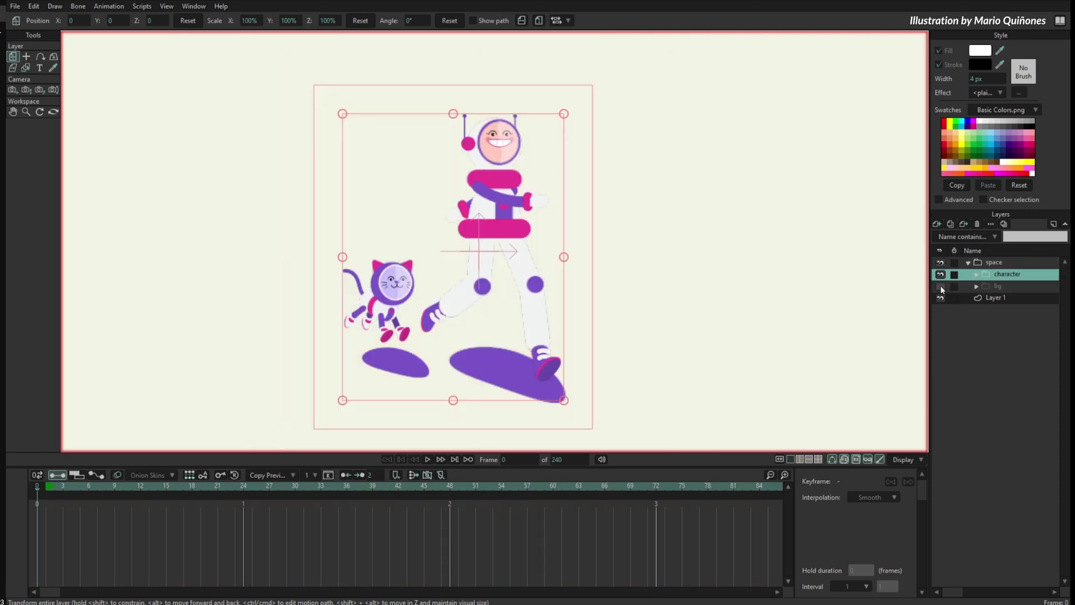
click(940, 286)
click(977, 286)
click(1015, 321)
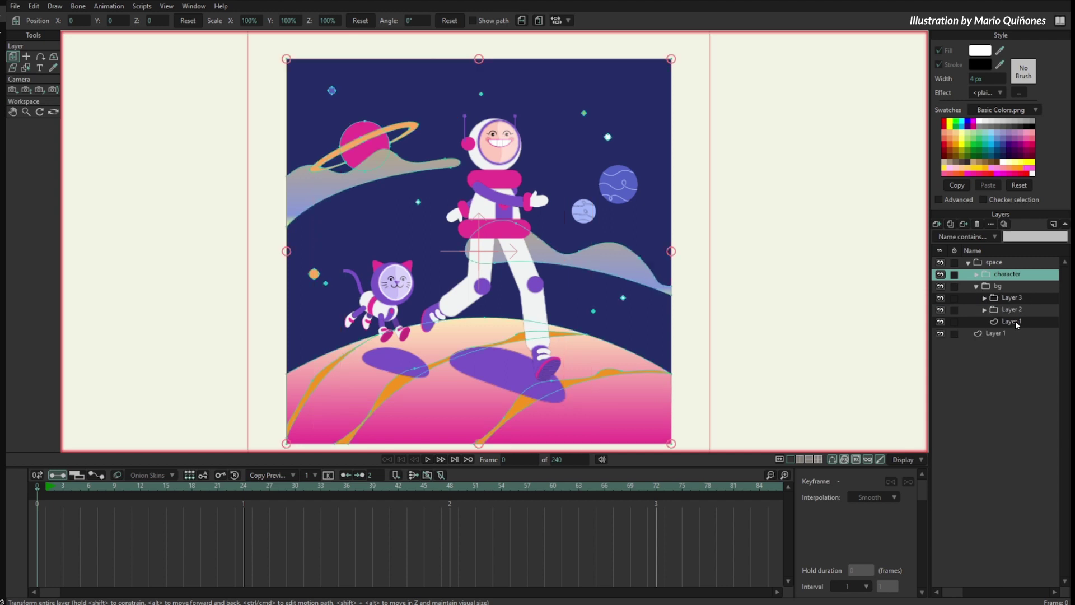
With Select Shape, reposition the gradient handles on the planet and both clouds.
drag(647, 318, 669, 244)
scroll(652, 294, up, 3)
key(q)
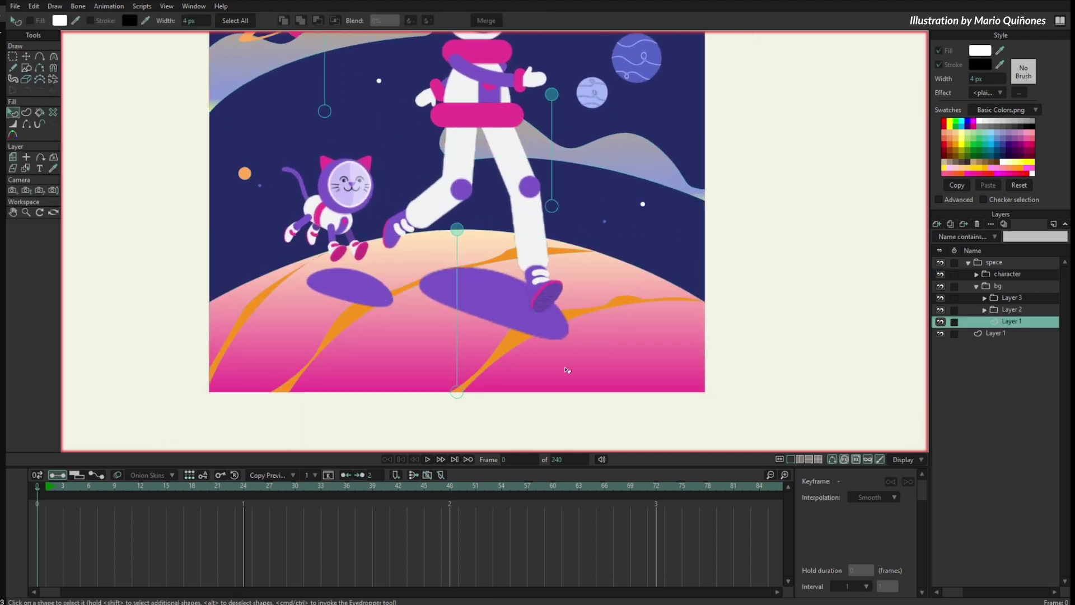
mouse_move(454, 236)
mouse_down()
mouse_move(475, 297)
mouse_move(504, 226)
mouse_move(456, 312)
mouse_move(463, 243)
mouse_up()
drag(556, 203, 525, 378)
mouse_move(305, 221)
mouse_down()
mouse_move(303, 270)
mouse_move(302, 229)
mouse_up()
mouse_move(306, 118)
mouse_down()
mouse_move(300, 190)
mouse_move(306, 120)
mouse_move(301, 136)
mouse_up()
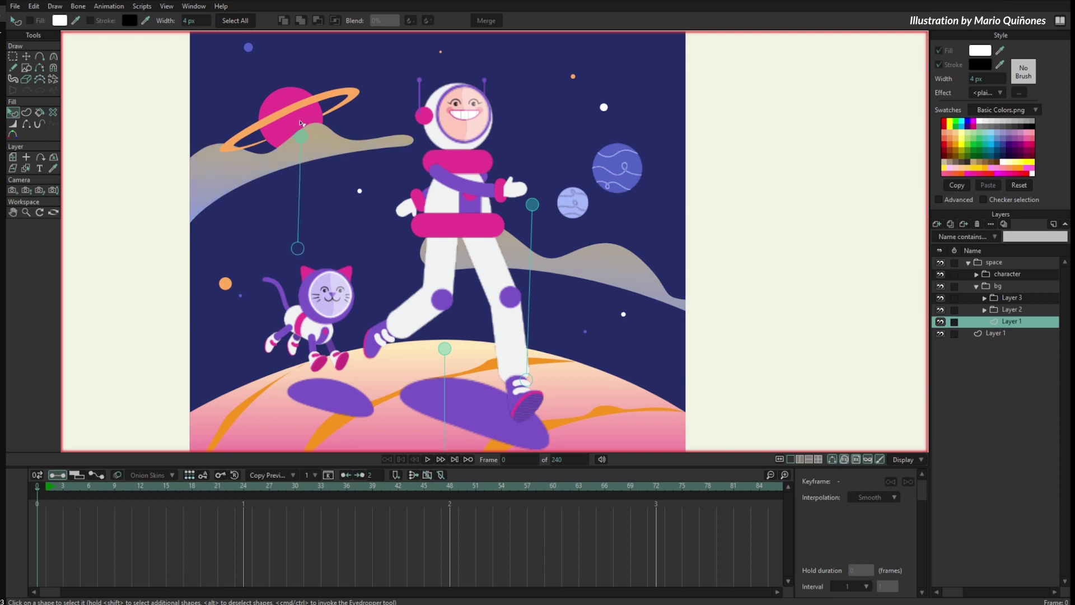
Select character's Layer 17, turn on Fade unselected layers, and switch to Select Points.
click(1007, 274)
click(1007, 289)
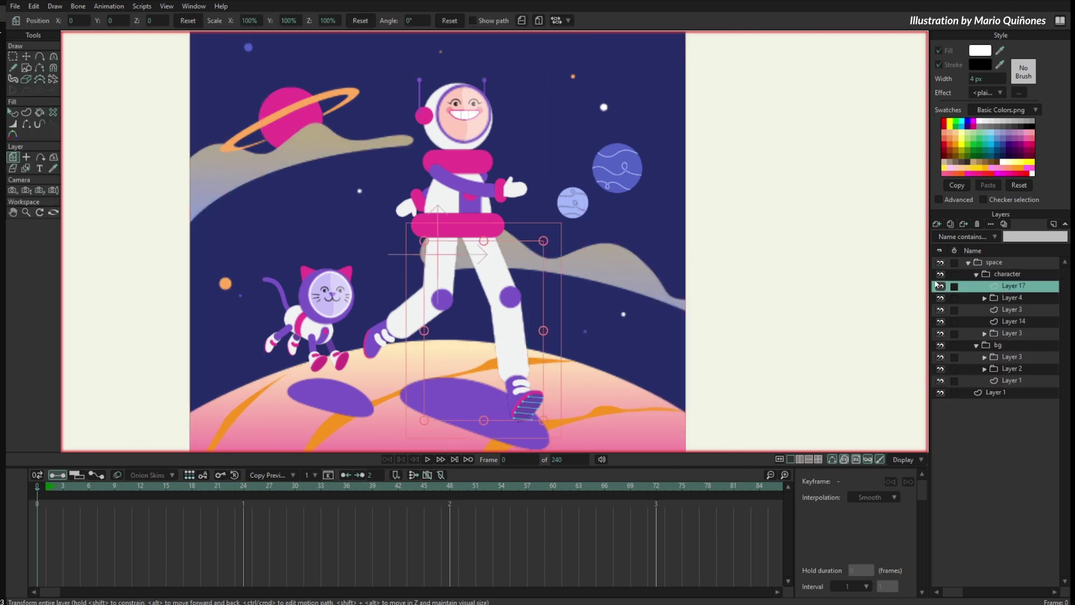
mouse_move(623, 314)
mouse_down()
mouse_move(638, 217)
mouse_move(630, 304)
mouse_up()
click(911, 461)
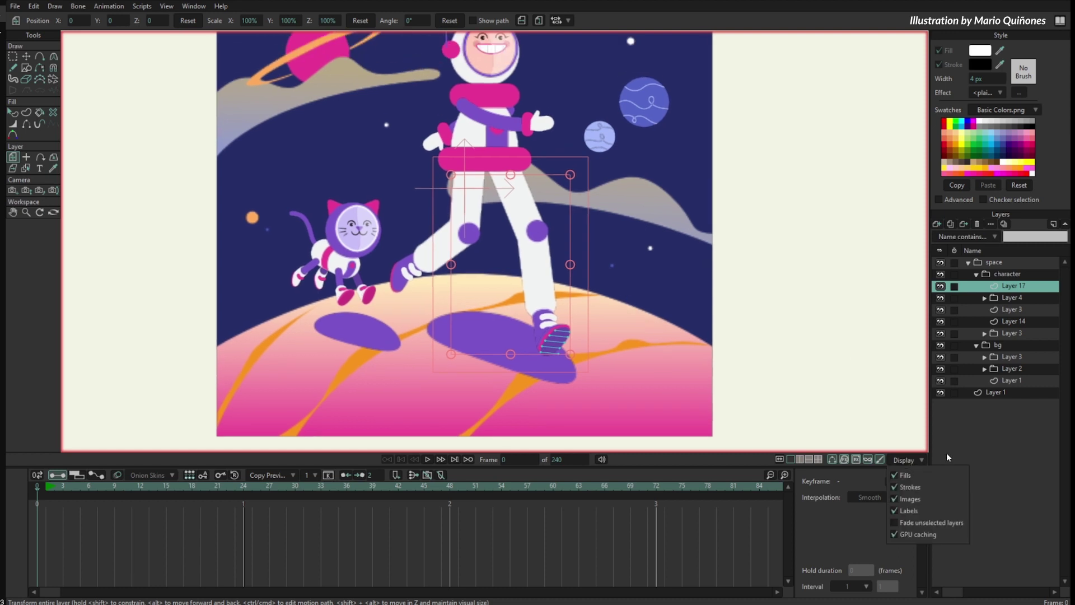
click(933, 523)
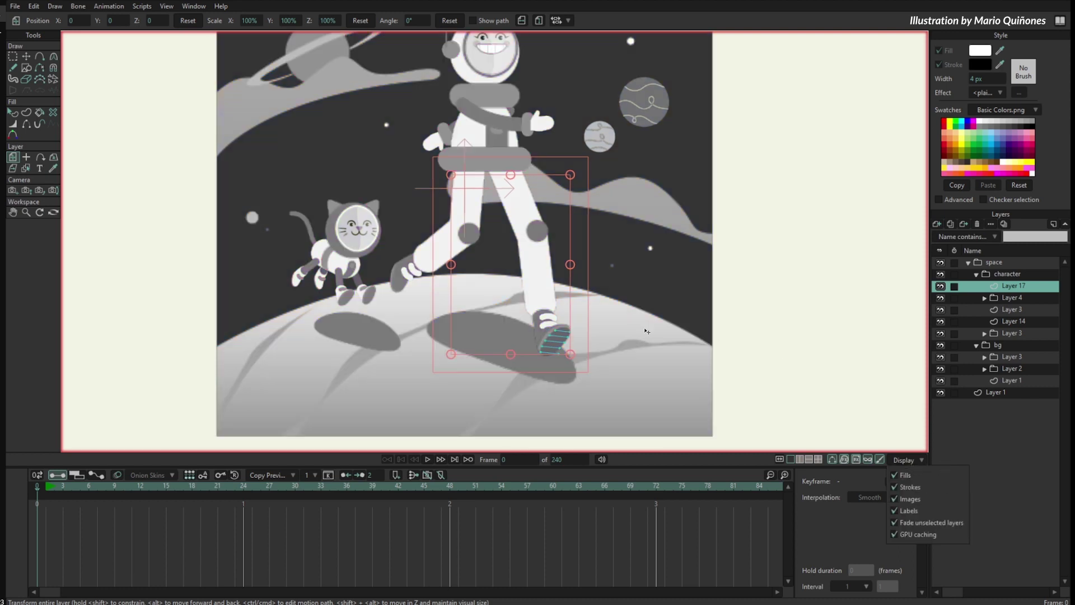
scroll(609, 297, up, 1)
key(g)
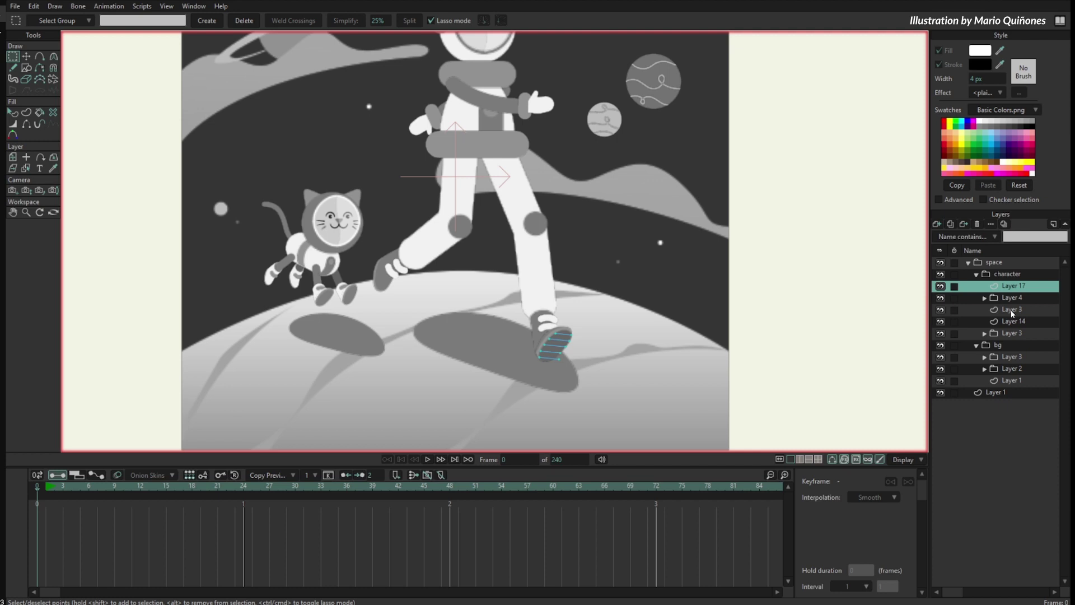
Expand Layer 4 and Layer 15 to identify the glove and purple arm layers.
click(1011, 298)
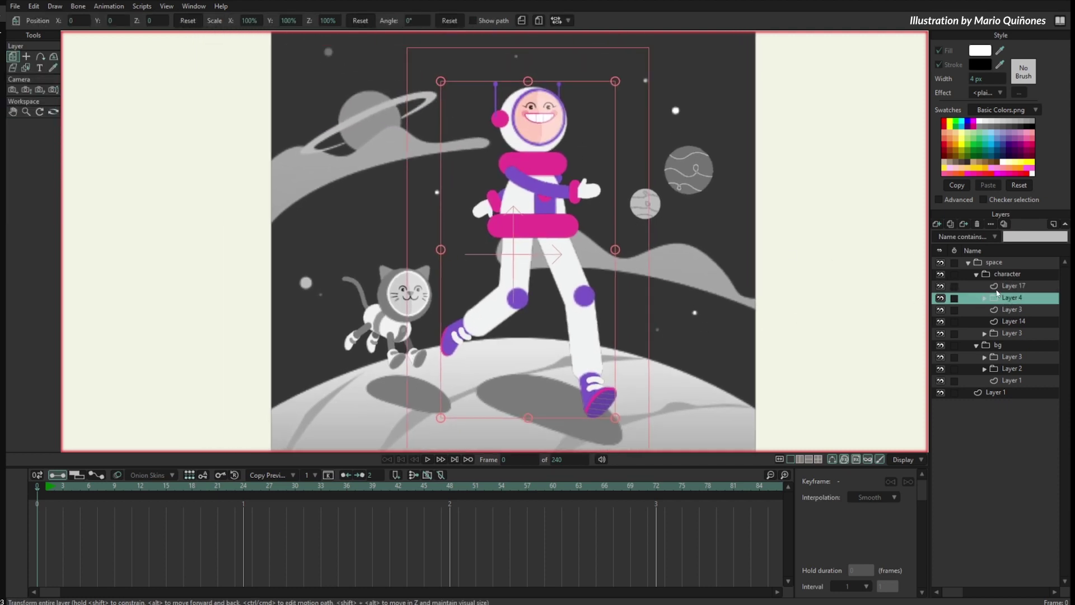
click(984, 298)
click(1019, 310)
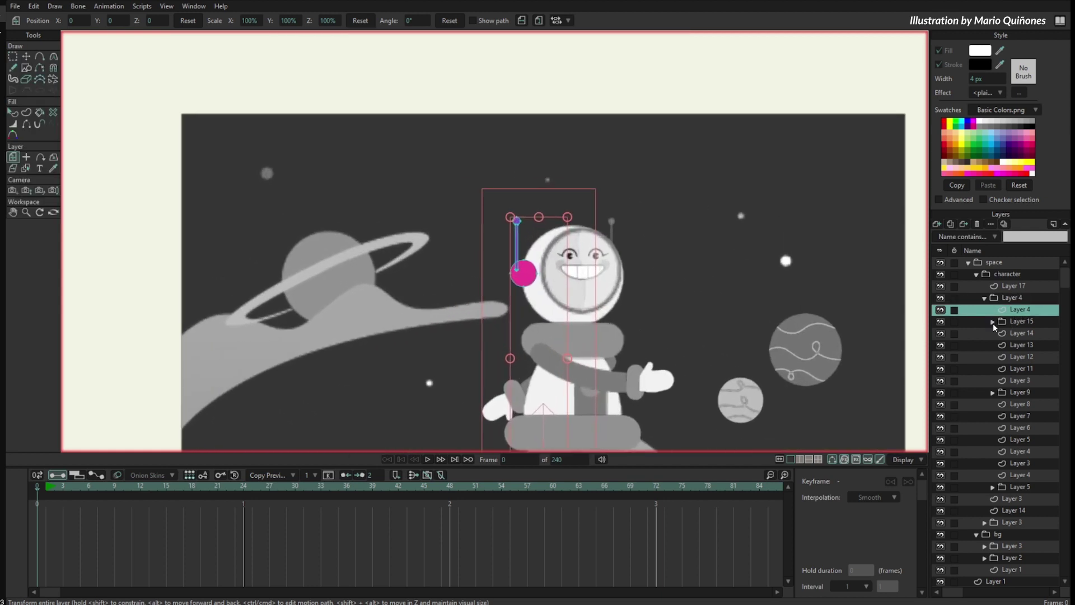
click(993, 321)
click(1025, 323)
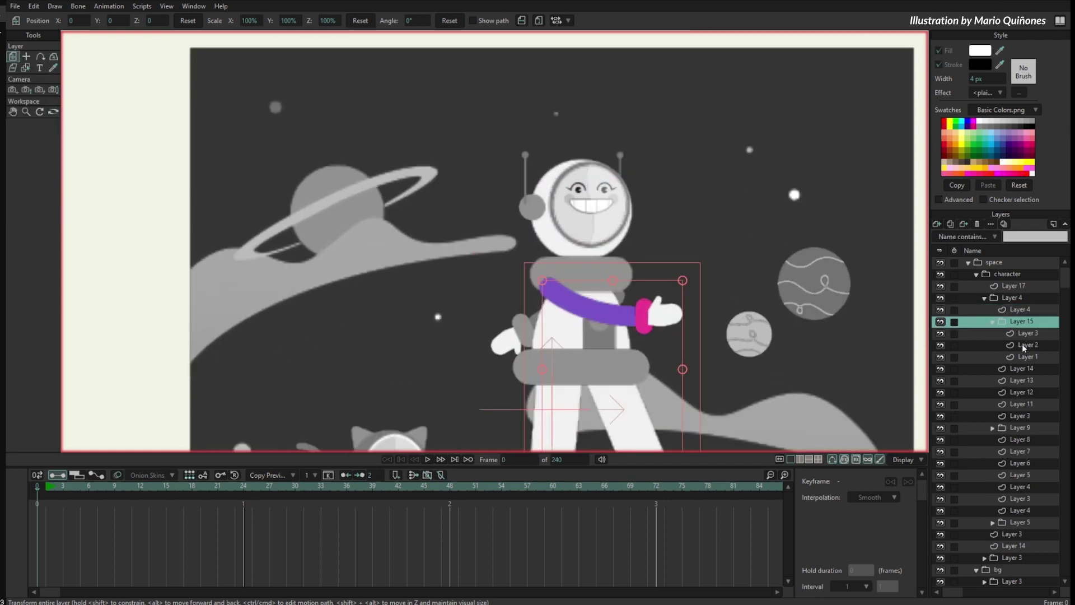
click(1027, 344)
click(1027, 356)
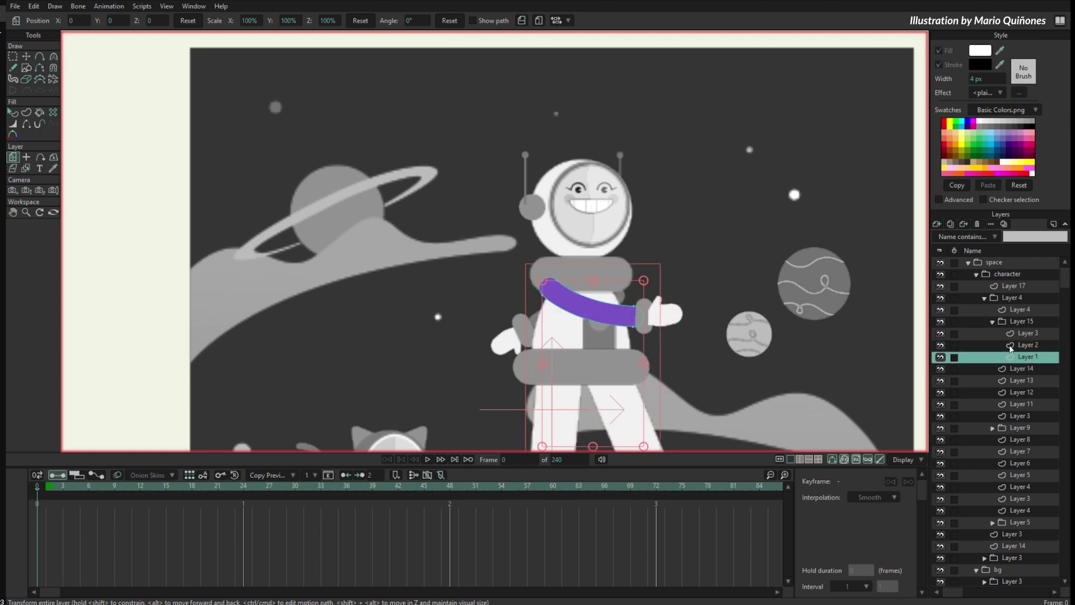
click(992, 321)
Check Layers 12, 11 and 8 for the leg and belt, then select the space group.
click(1021, 356)
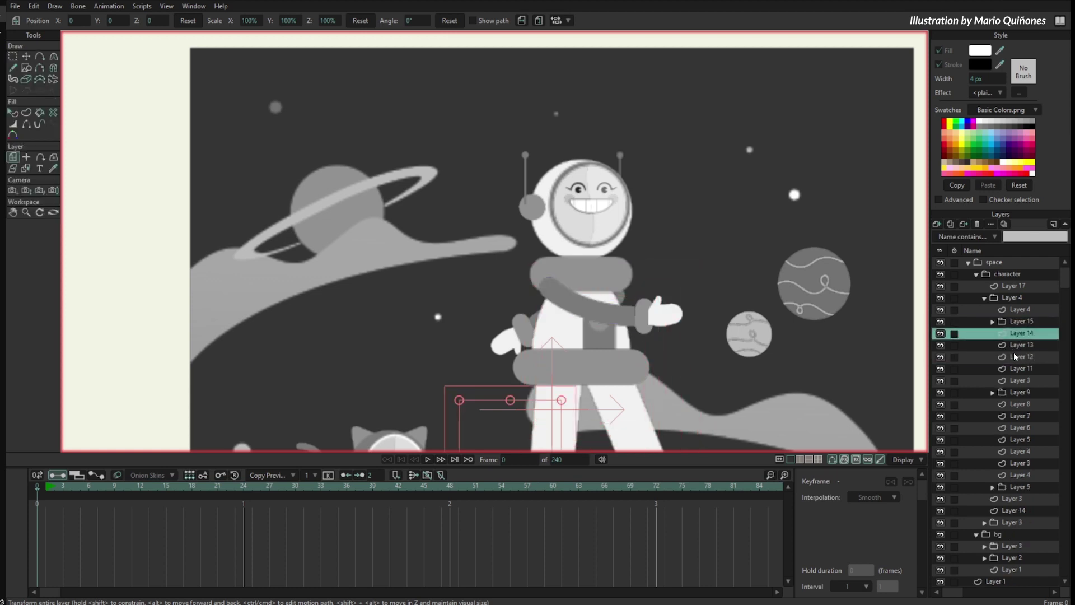
scroll(776, 157, down, 1)
drag(739, 248, 759, 97)
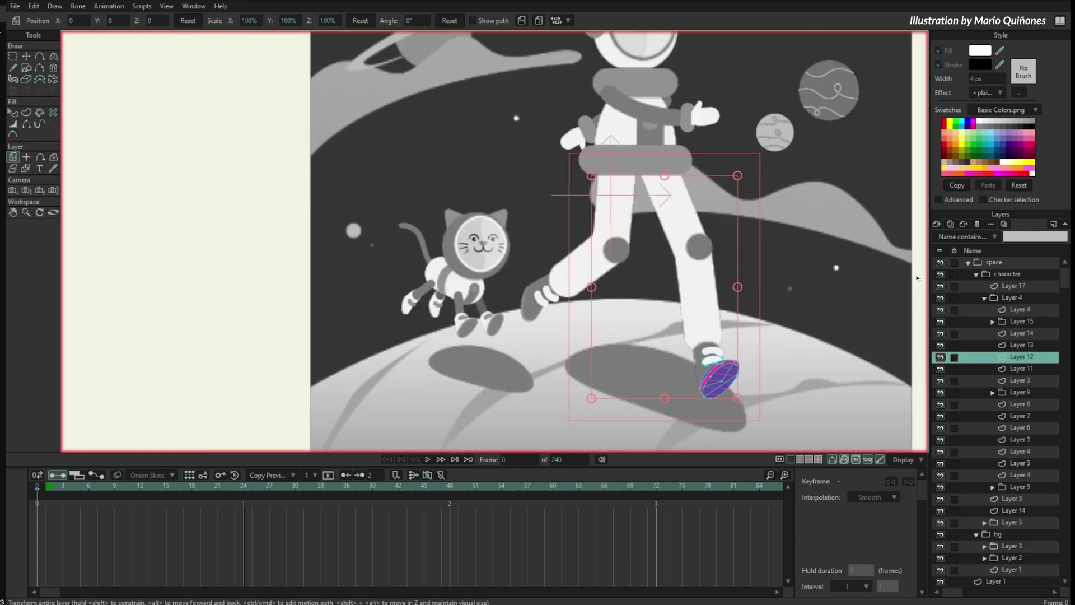
click(1018, 372)
click(1016, 404)
click(997, 264)
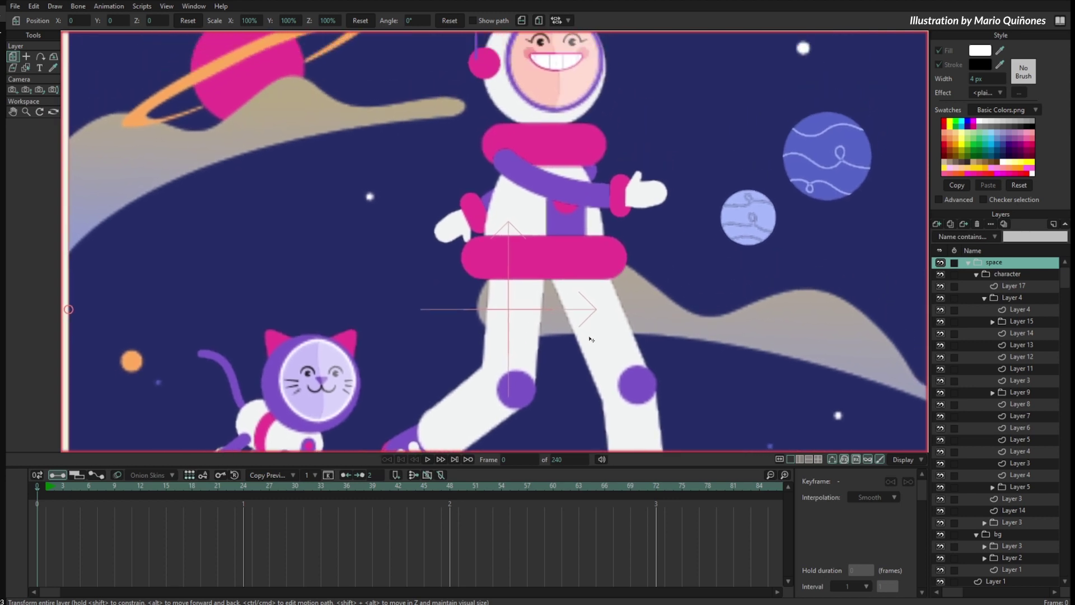
With the character group selected, uncheck Fade unselected layers in the Display options.
click(983, 275)
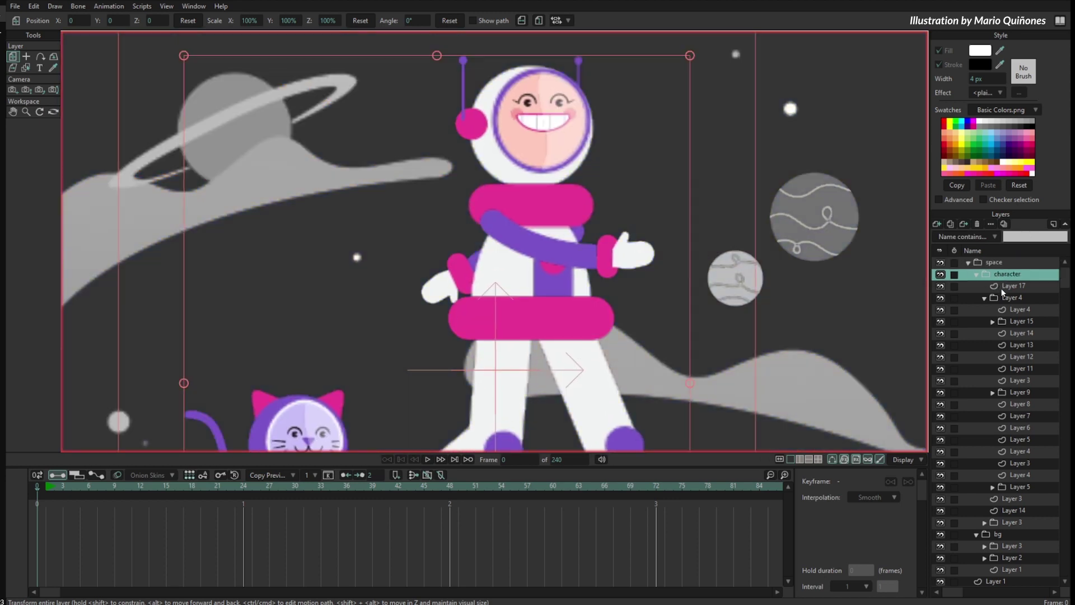
click(913, 458)
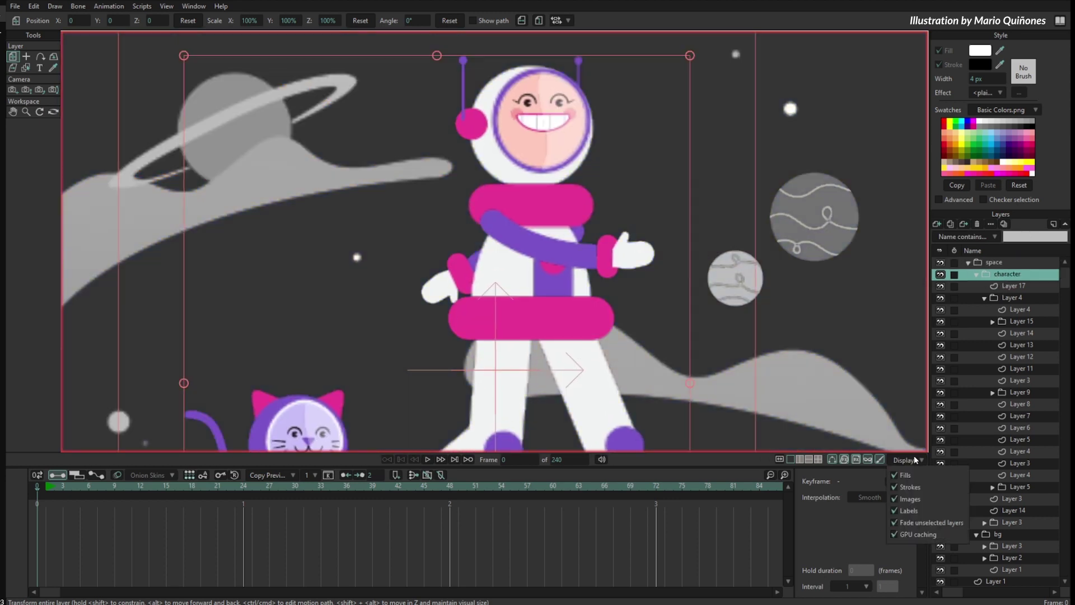
click(931, 523)
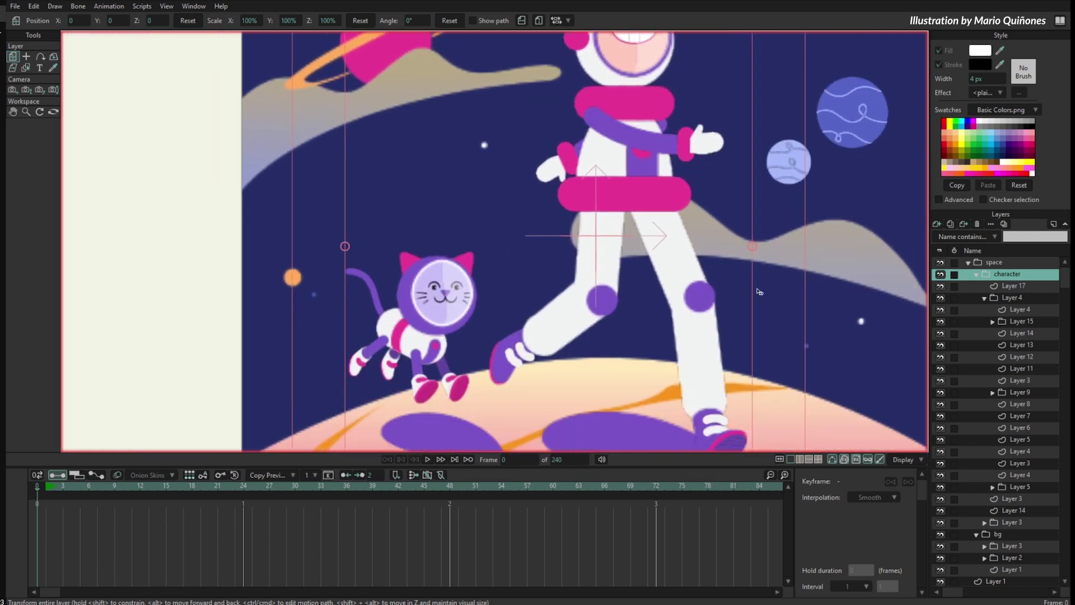
Zoom in on the tan wave to inspect its gradient, then select Layer 17.
drag(759, 292, 700, 288)
scroll(701, 287, up, 3)
drag(794, 243, 793, 283)
scroll(800, 284, up, 2)
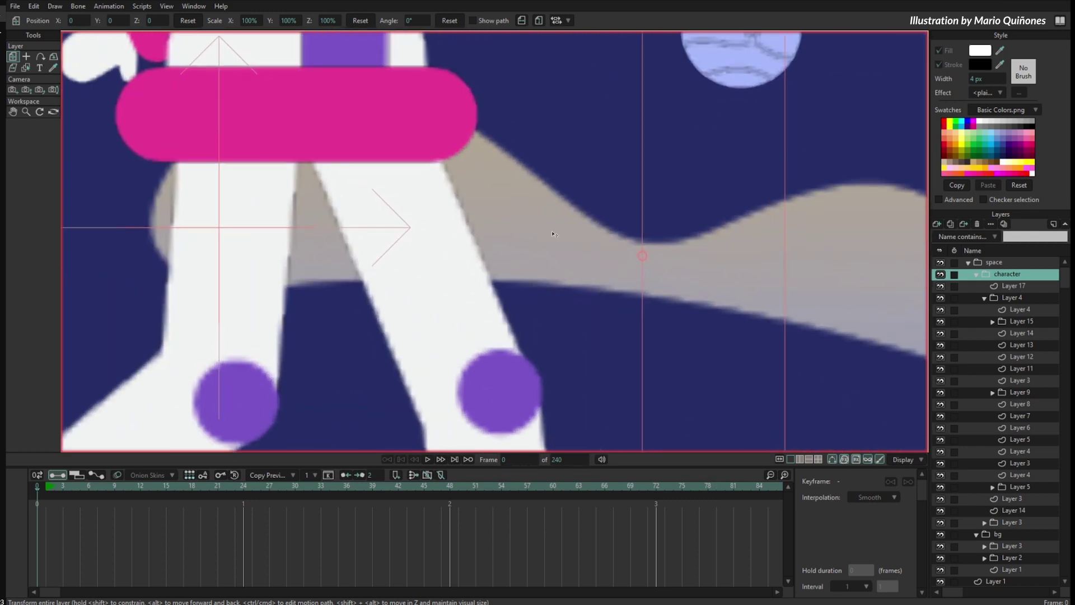
drag(568, 240, 544, 261)
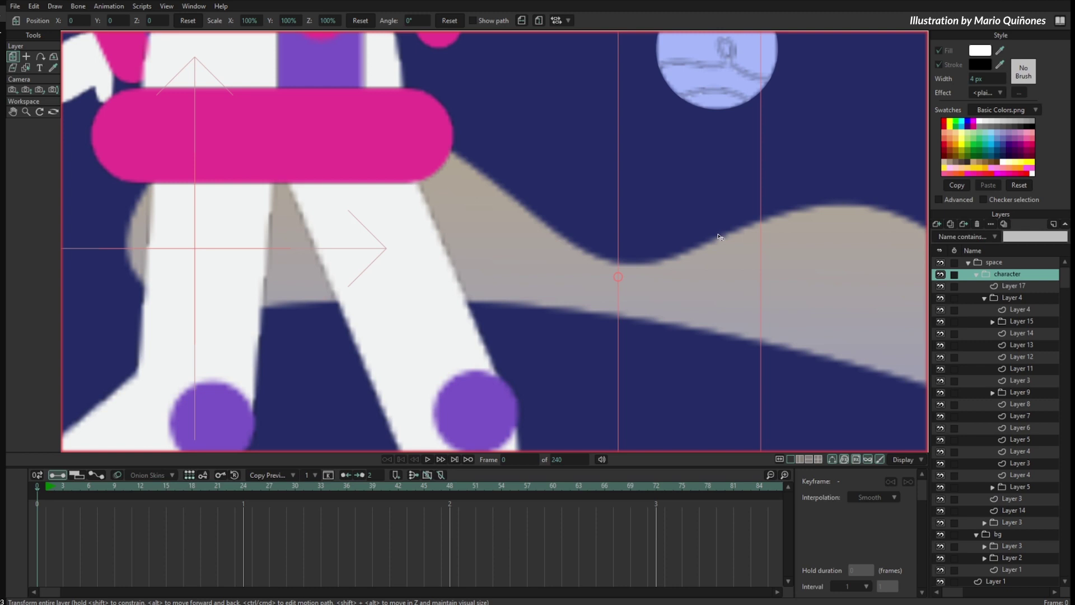
scroll(721, 237, down, 2)
click(832, 264)
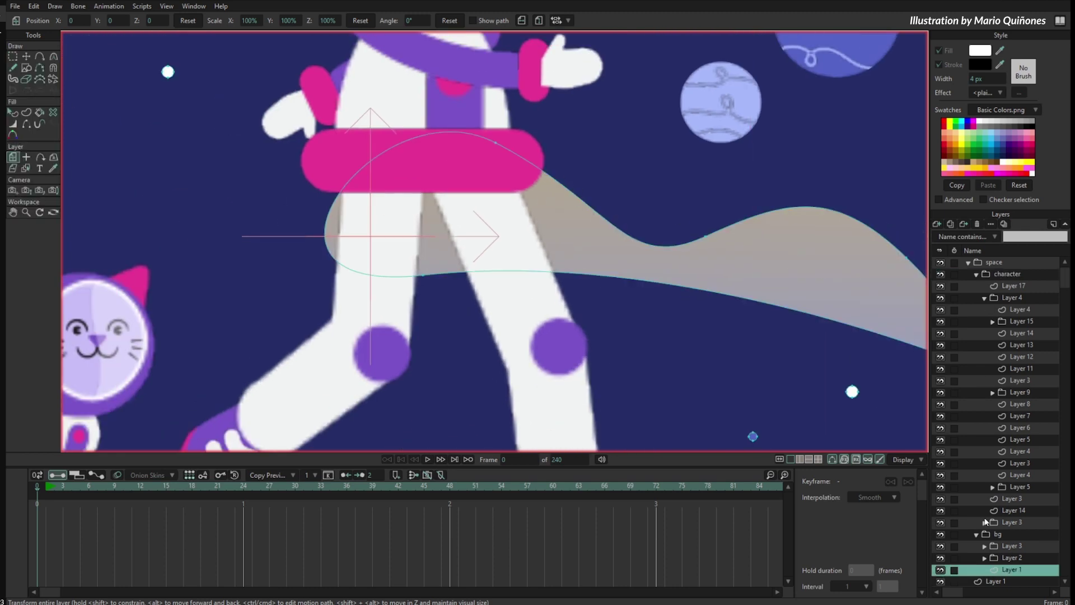
click(1013, 287)
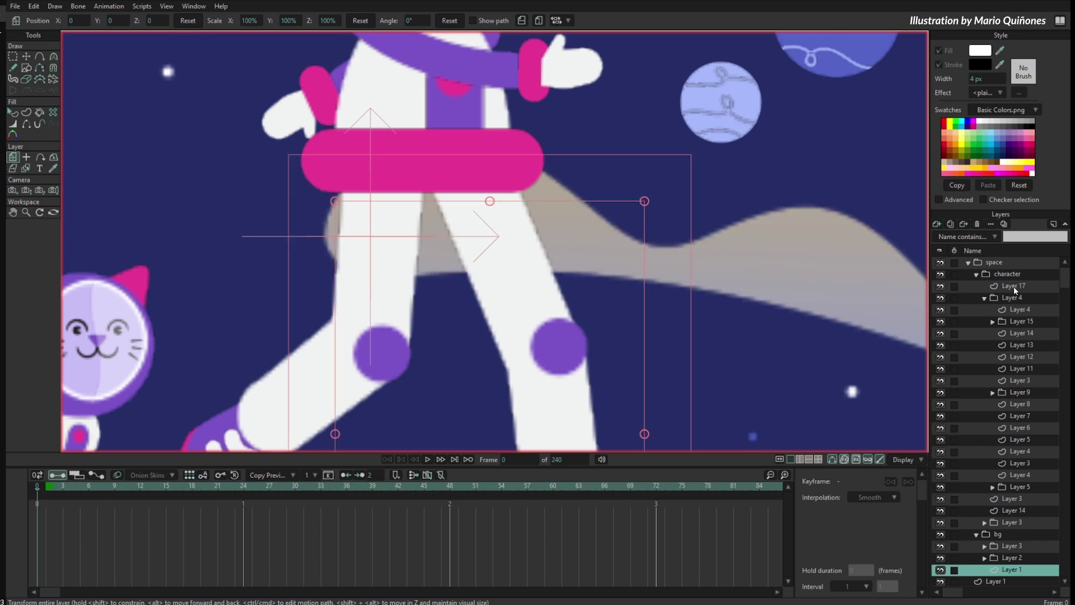
scroll(368, 259, down, 5)
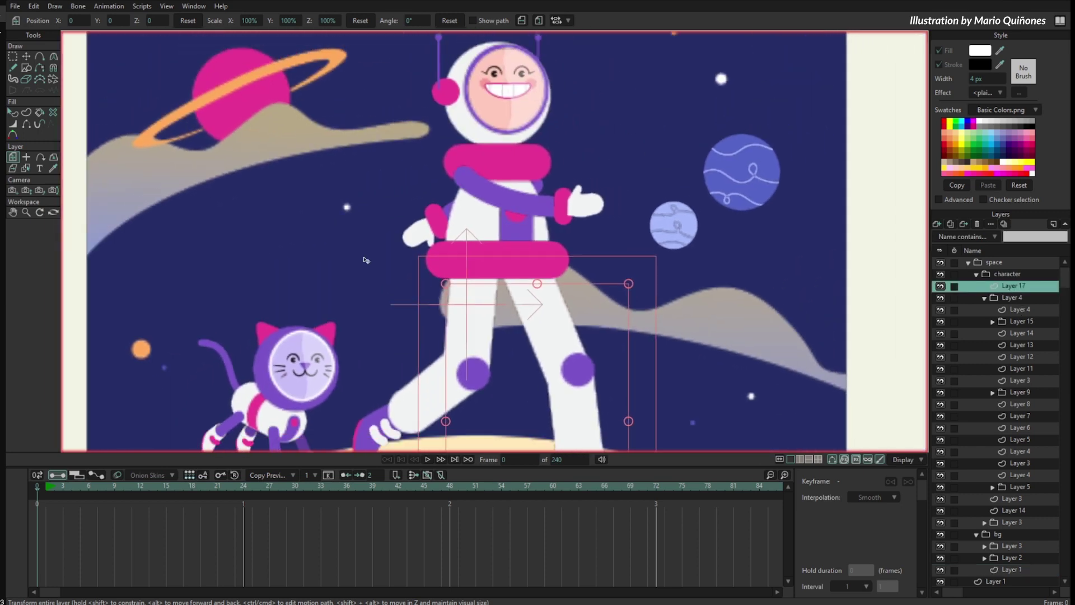
drag(532, 244, 513, 205)
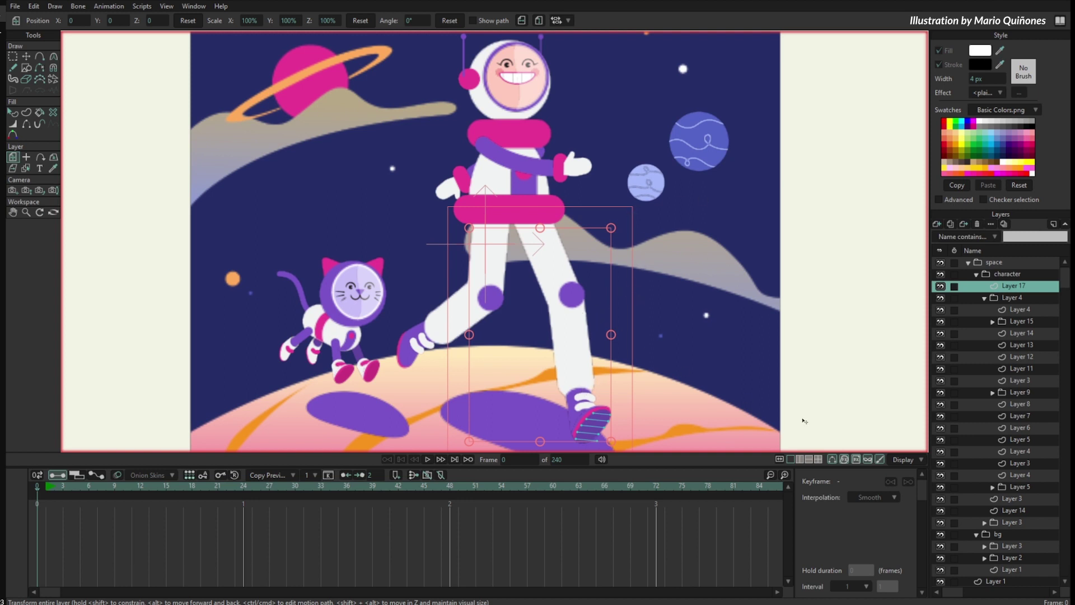
click(907, 459)
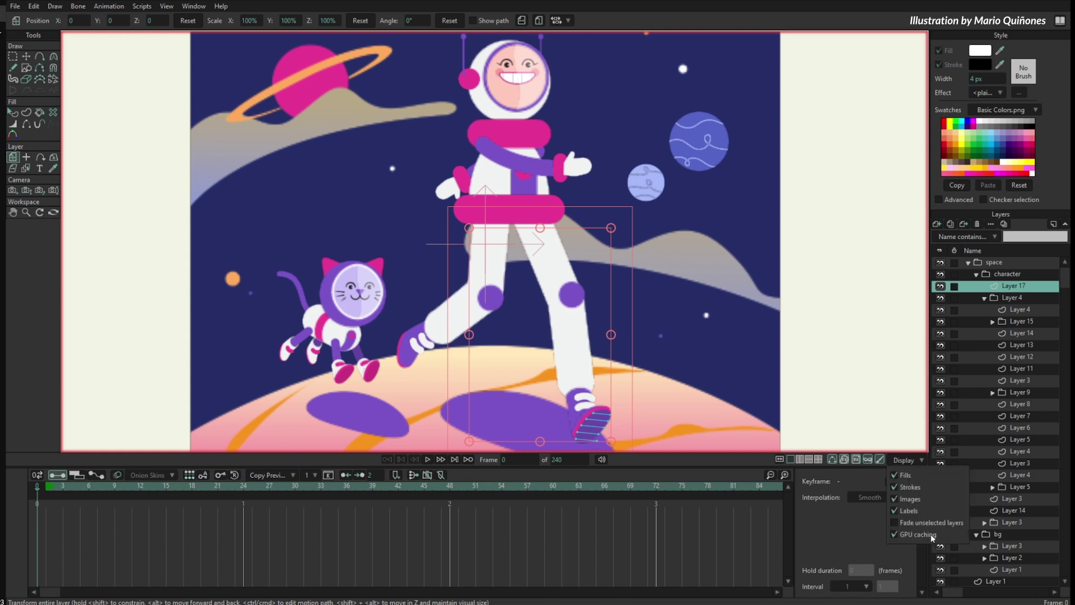
click(918, 534)
click(776, 515)
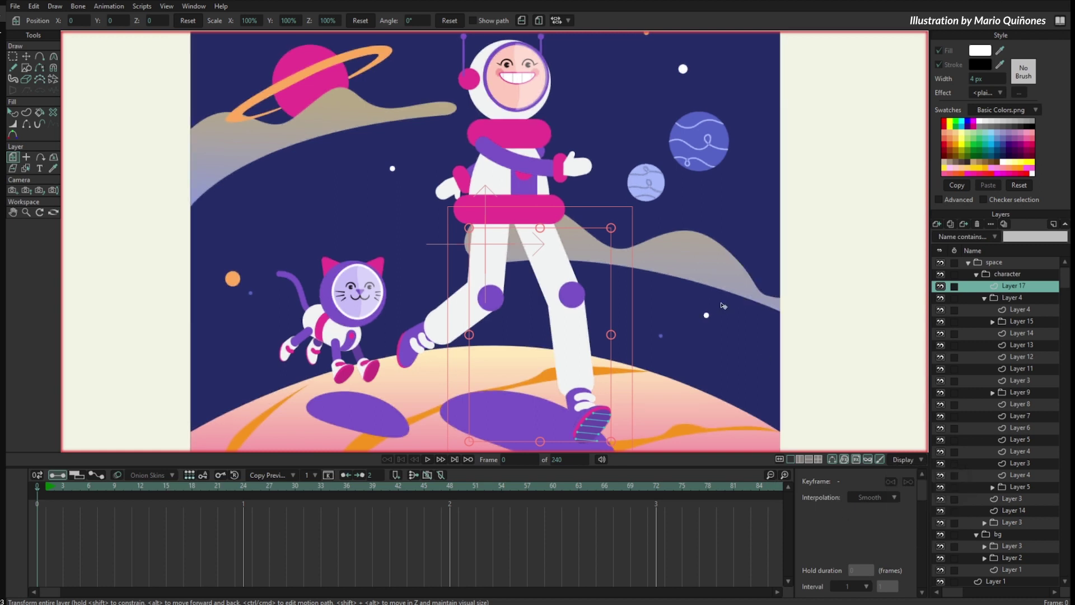
drag(720, 303, 718, 387)
scroll(720, 255, up, 5)
drag(720, 255, 648, 421)
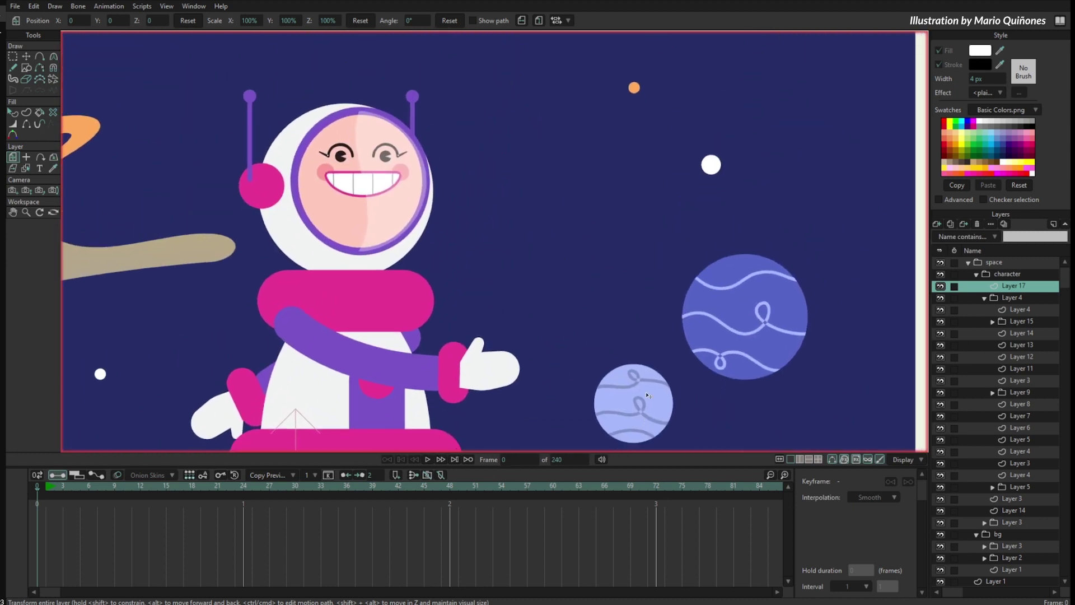
drag(612, 348, 792, 278)
drag(463, 250, 741, 306)
scroll(631, 274, down, 1)
scroll(632, 274, down, 5)
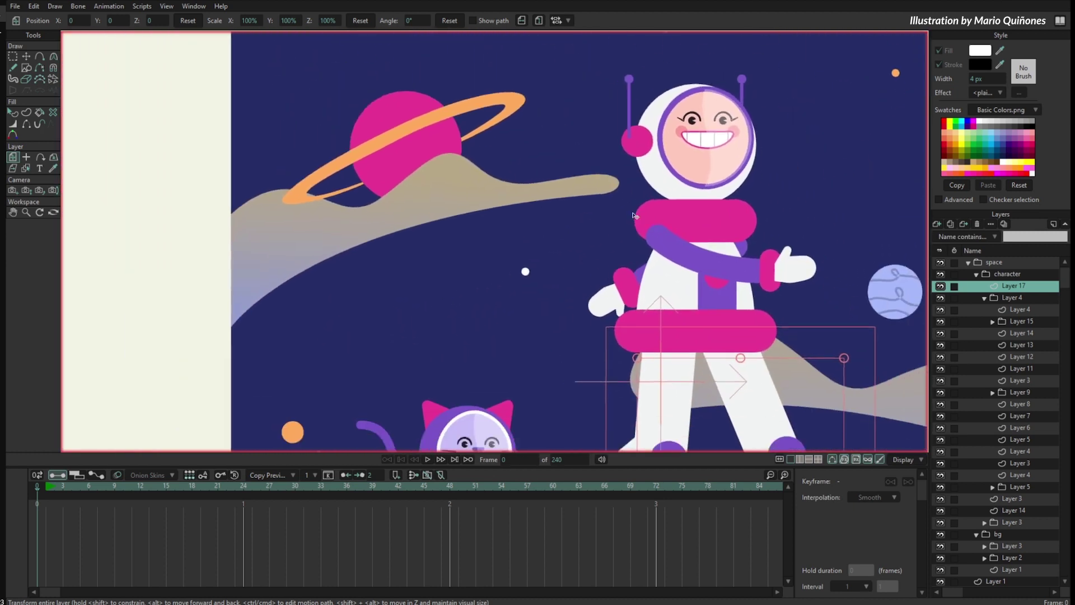
scroll(598, 270, down, 1)
drag(614, 286, 517, 321)
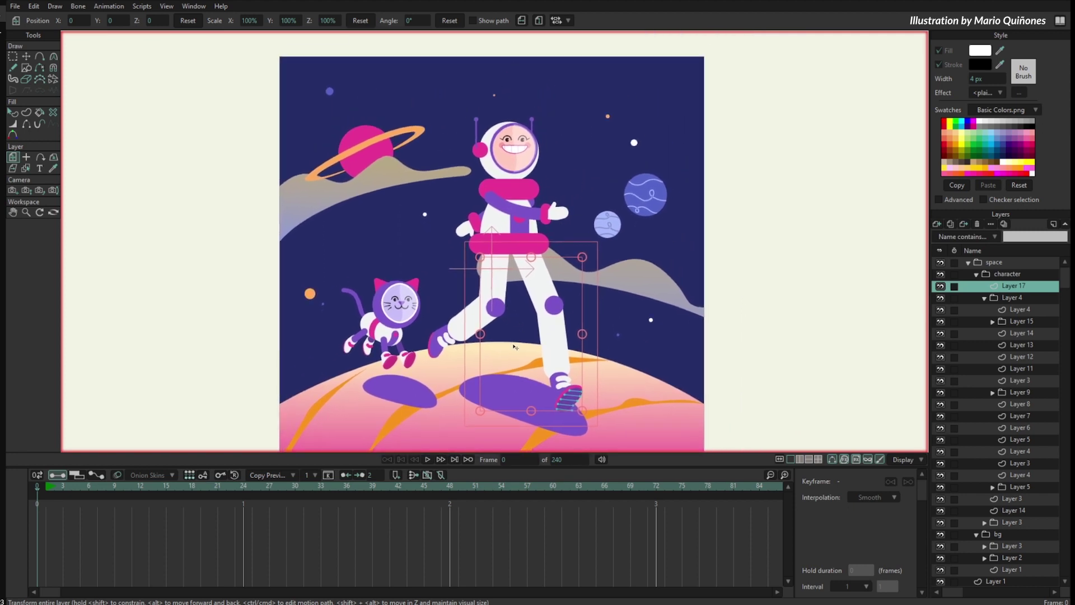
drag(527, 373, 531, 363)
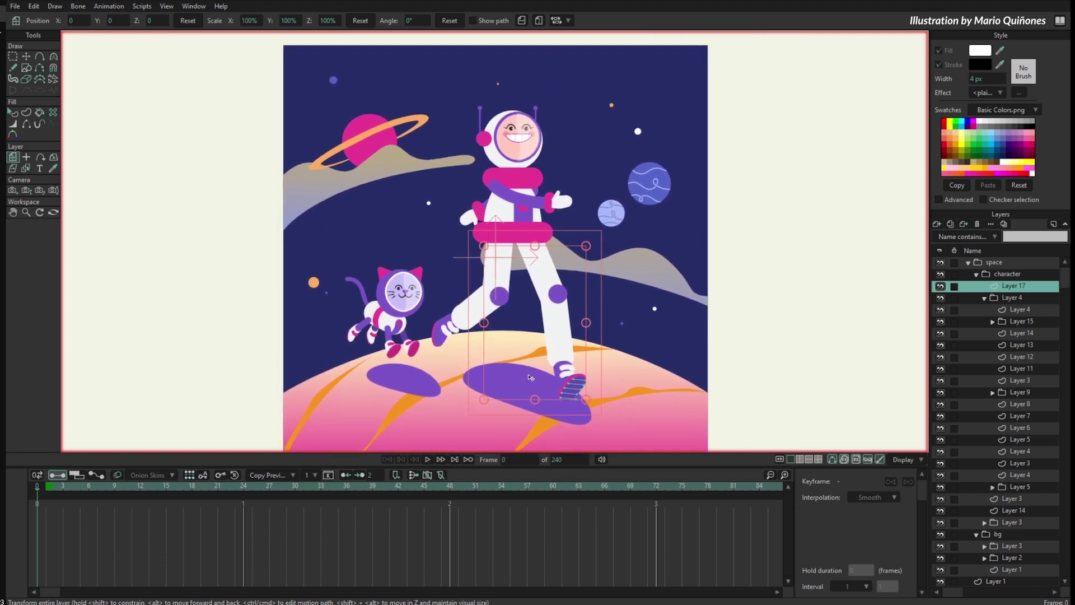
scroll(669, 247, down, 2)
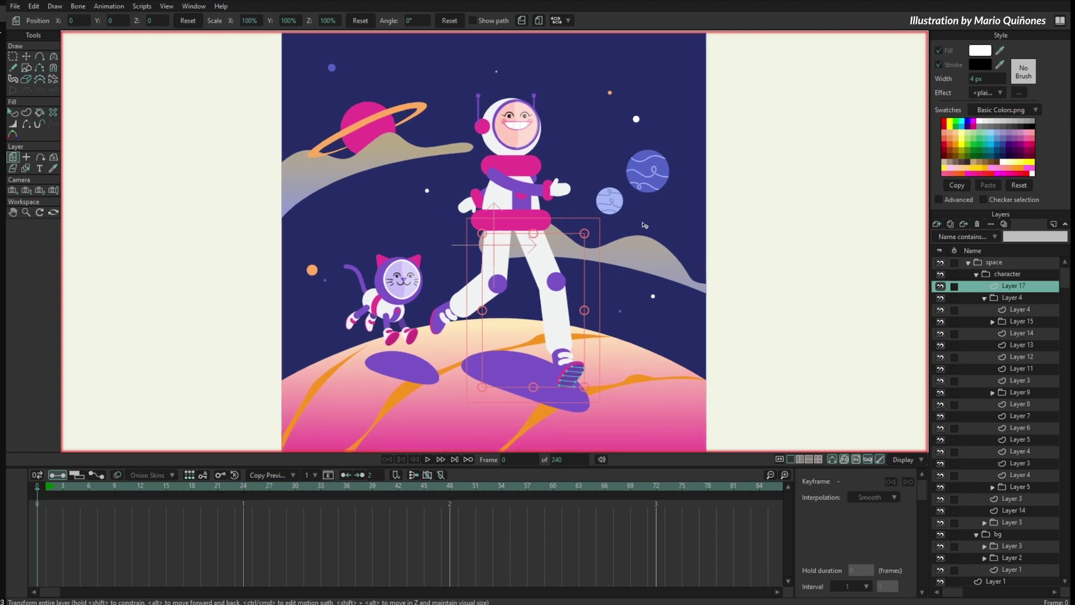
click(907, 461)
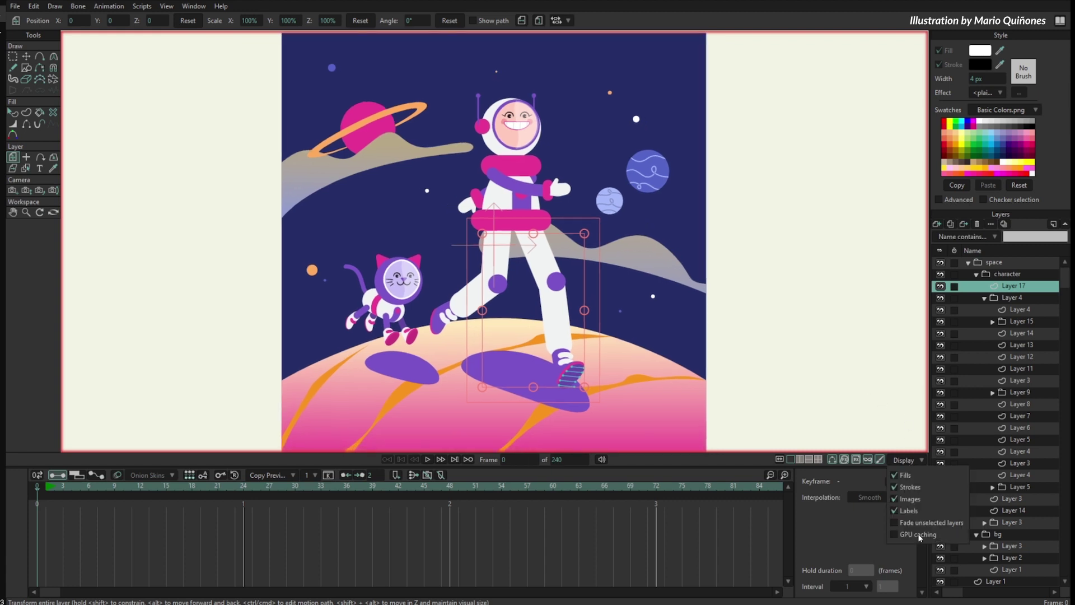
click(903, 533)
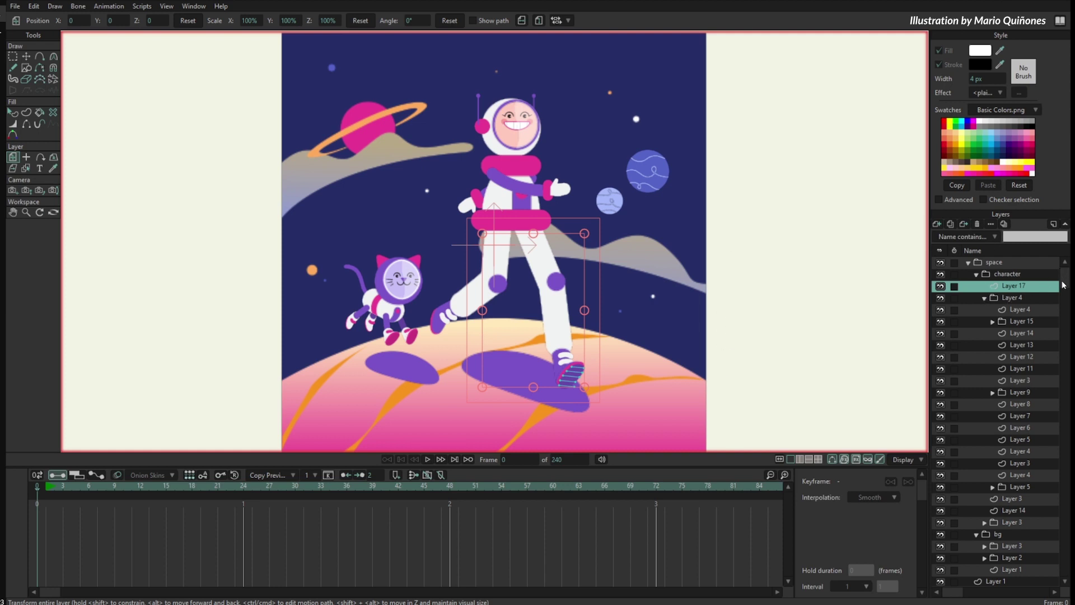
Collapse Layer 4, check Layer 3 and Layer 14, then select the space group.
click(984, 297)
click(1017, 309)
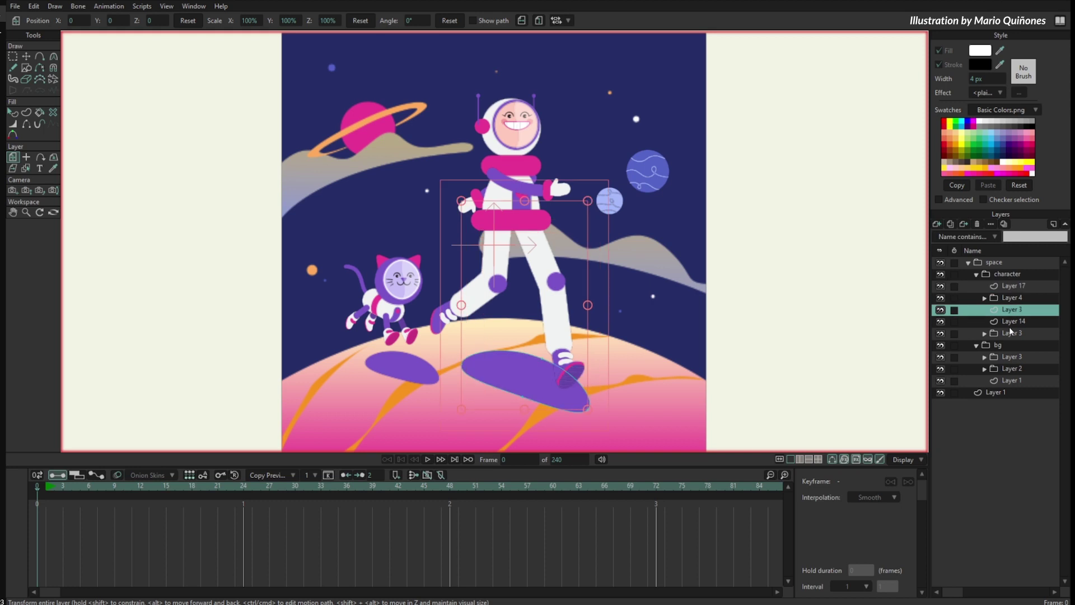
click(1011, 325)
click(974, 263)
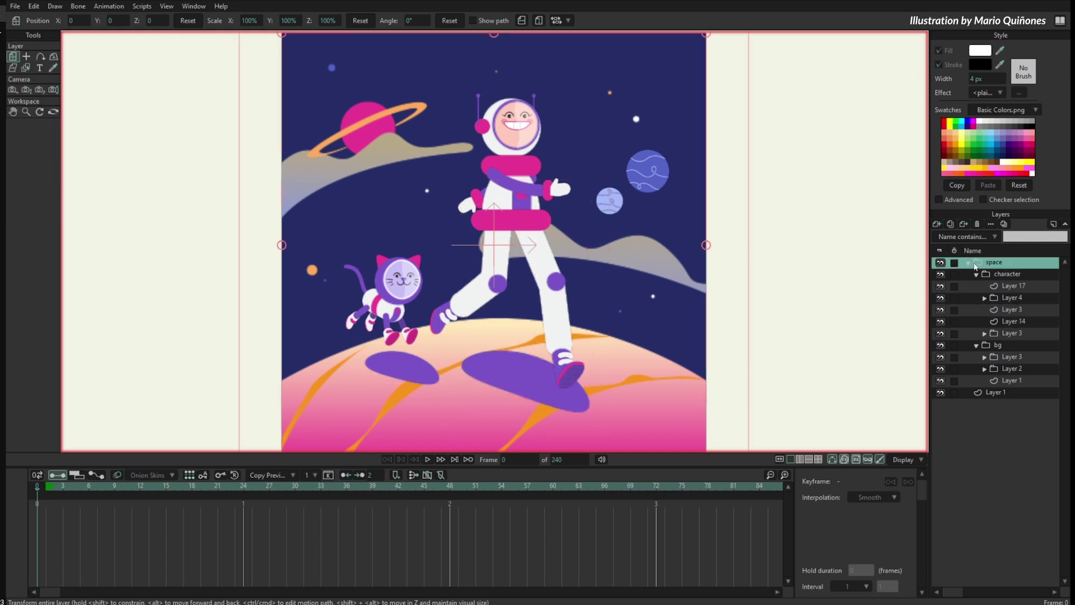